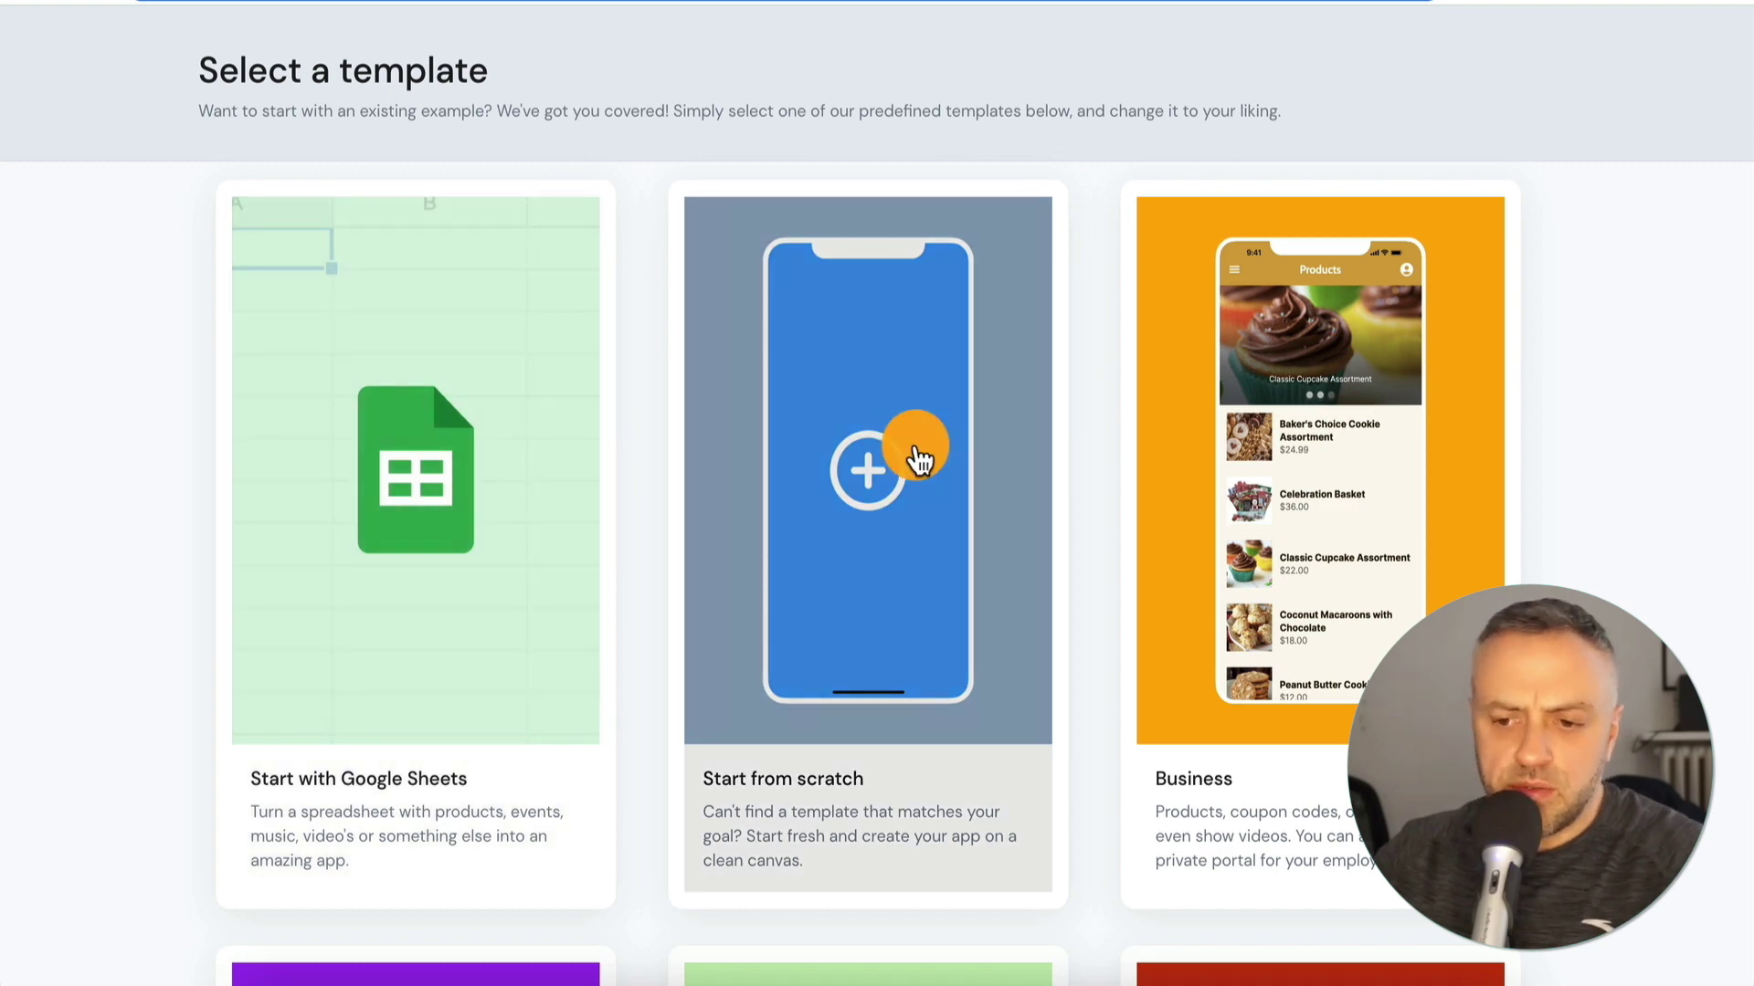
Look through the available app templates and create a new app from scratch.
scroll(1313, 466, "down", 8)
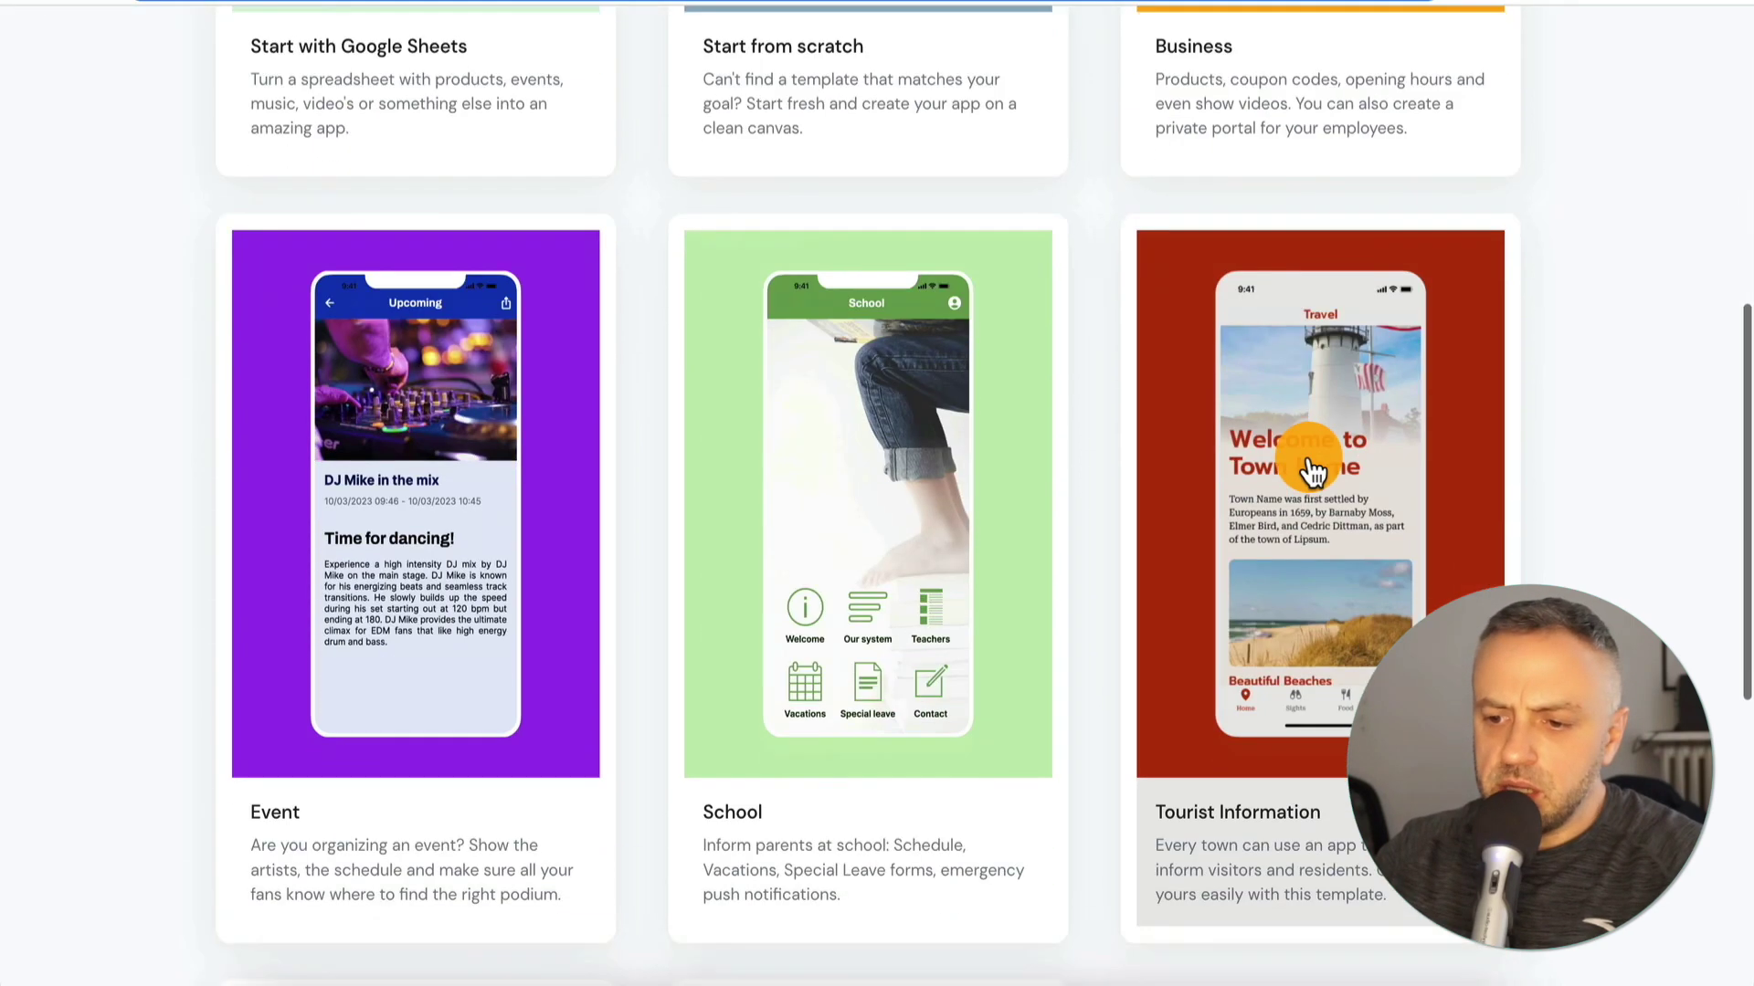
scroll(420, 603, "down", 7)
scroll(415, 614, "down", 1)
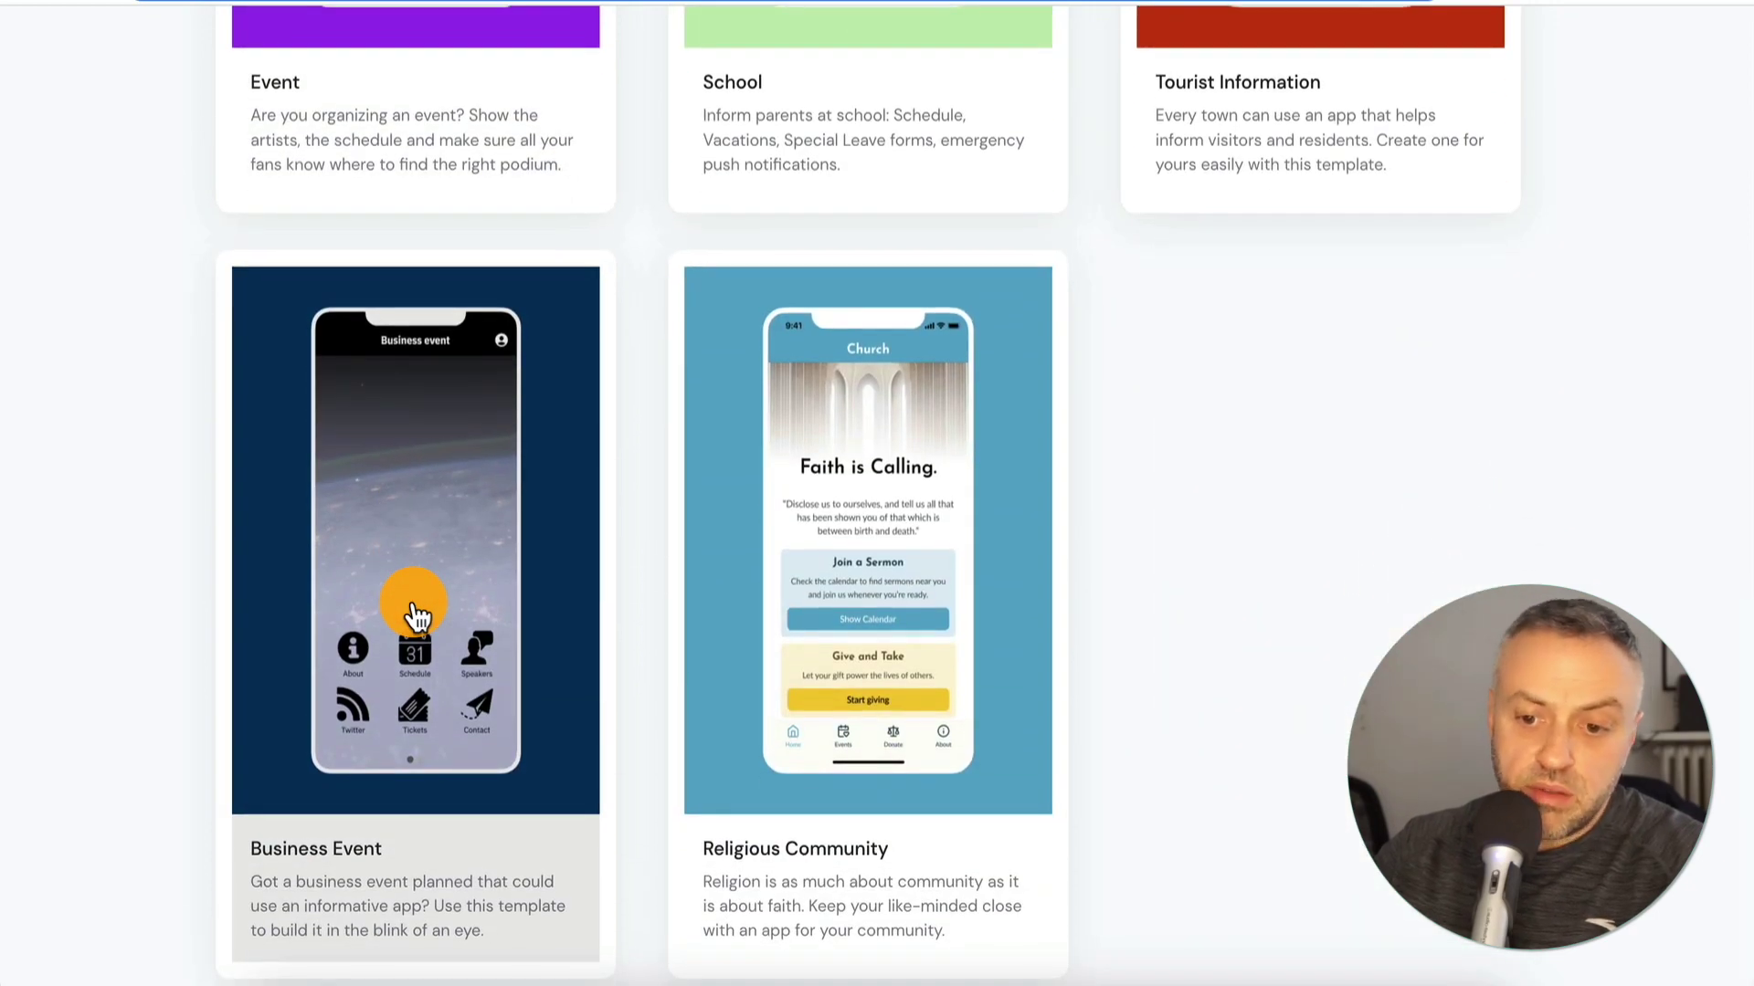
scroll(416, 613, "up", 15)
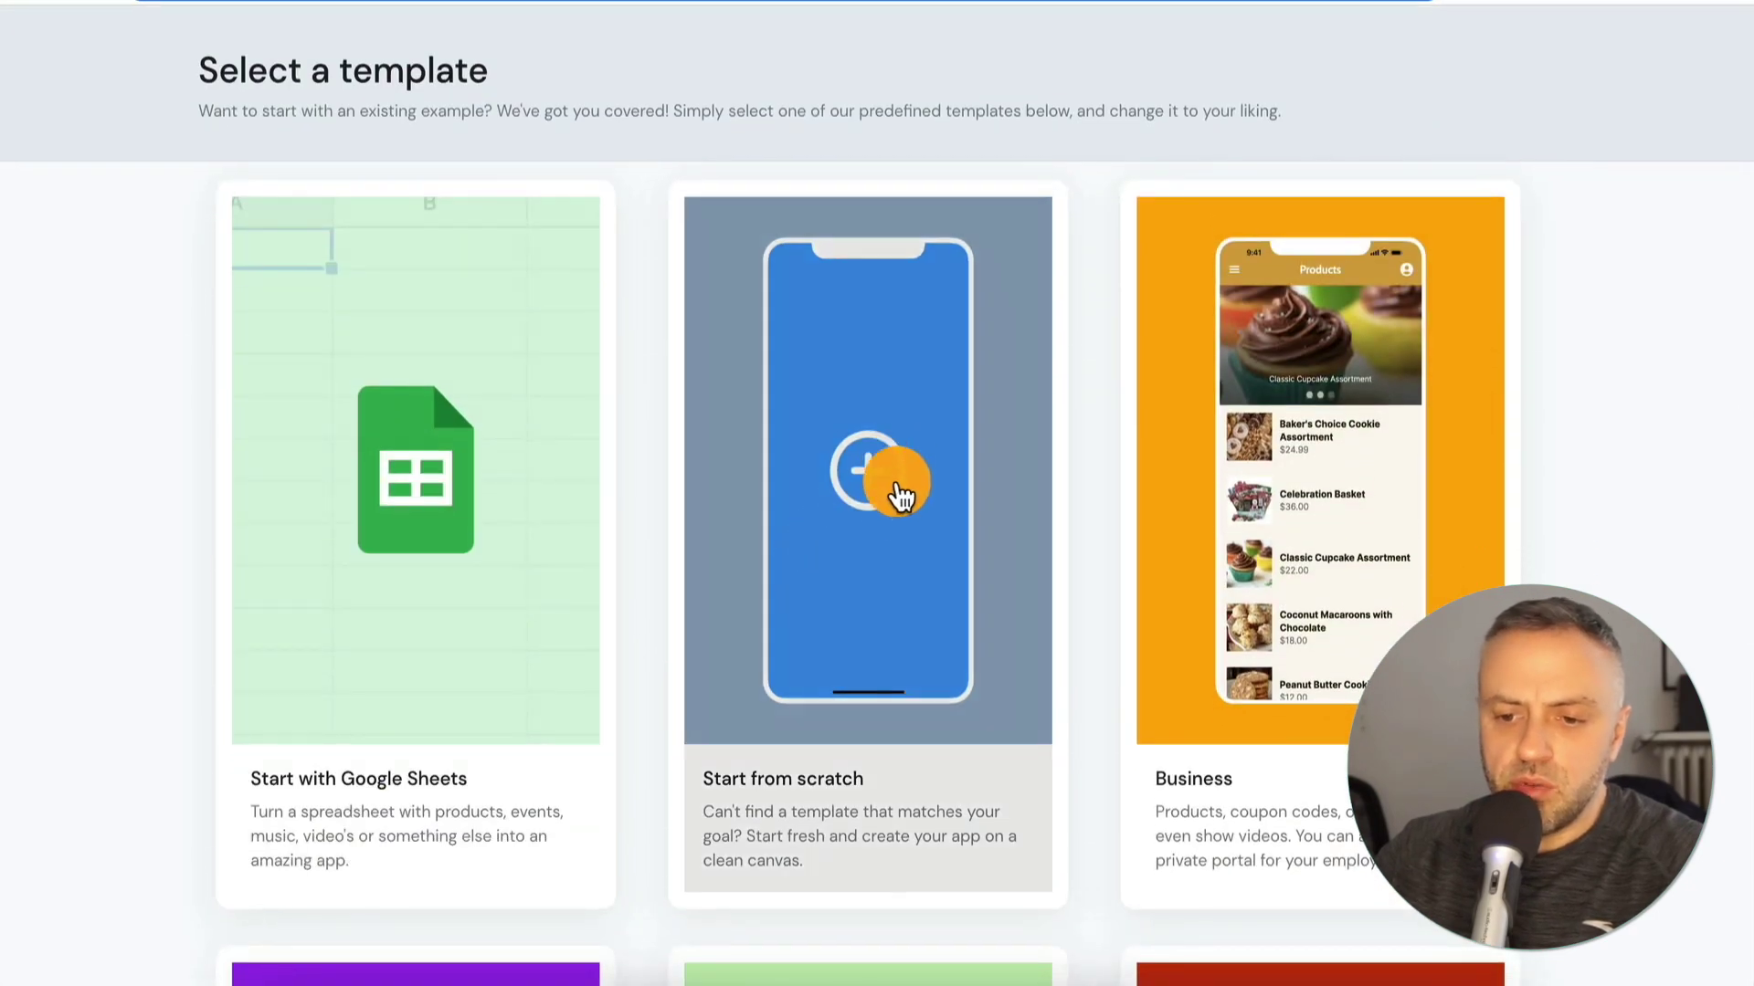
left_click(897, 513)
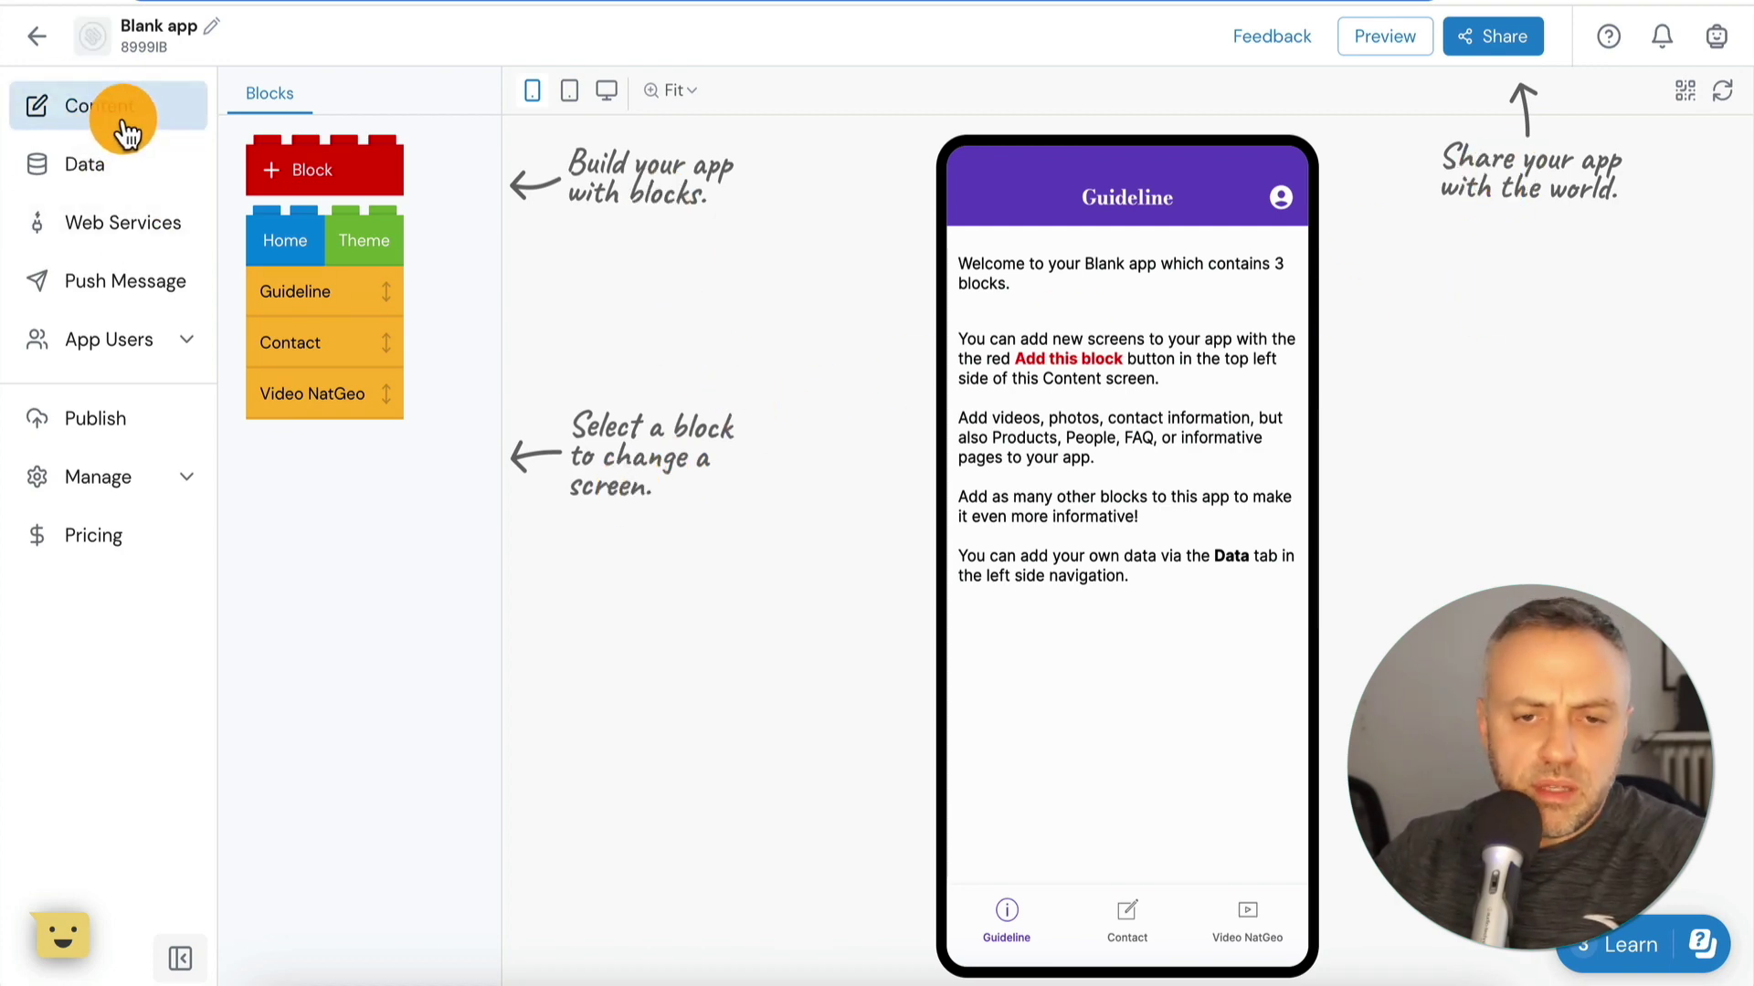
Look at the app's data tables section and add a new web service collection.
left_click(104, 172)
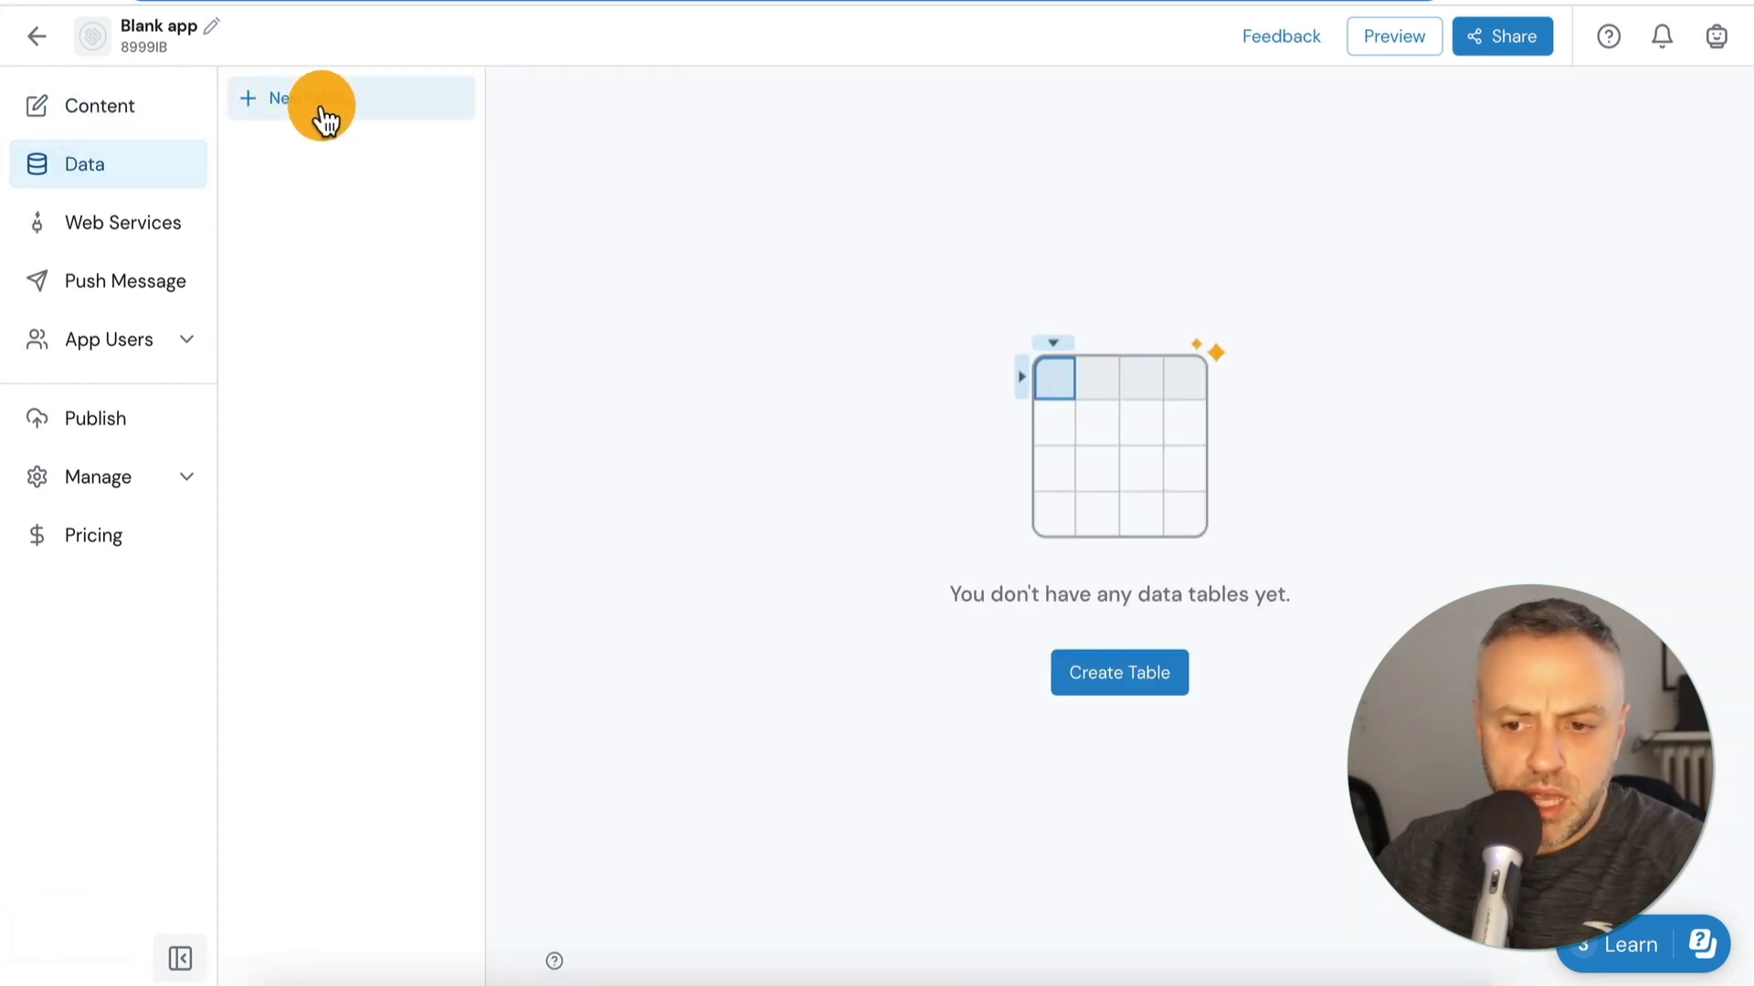
left_click(113, 225)
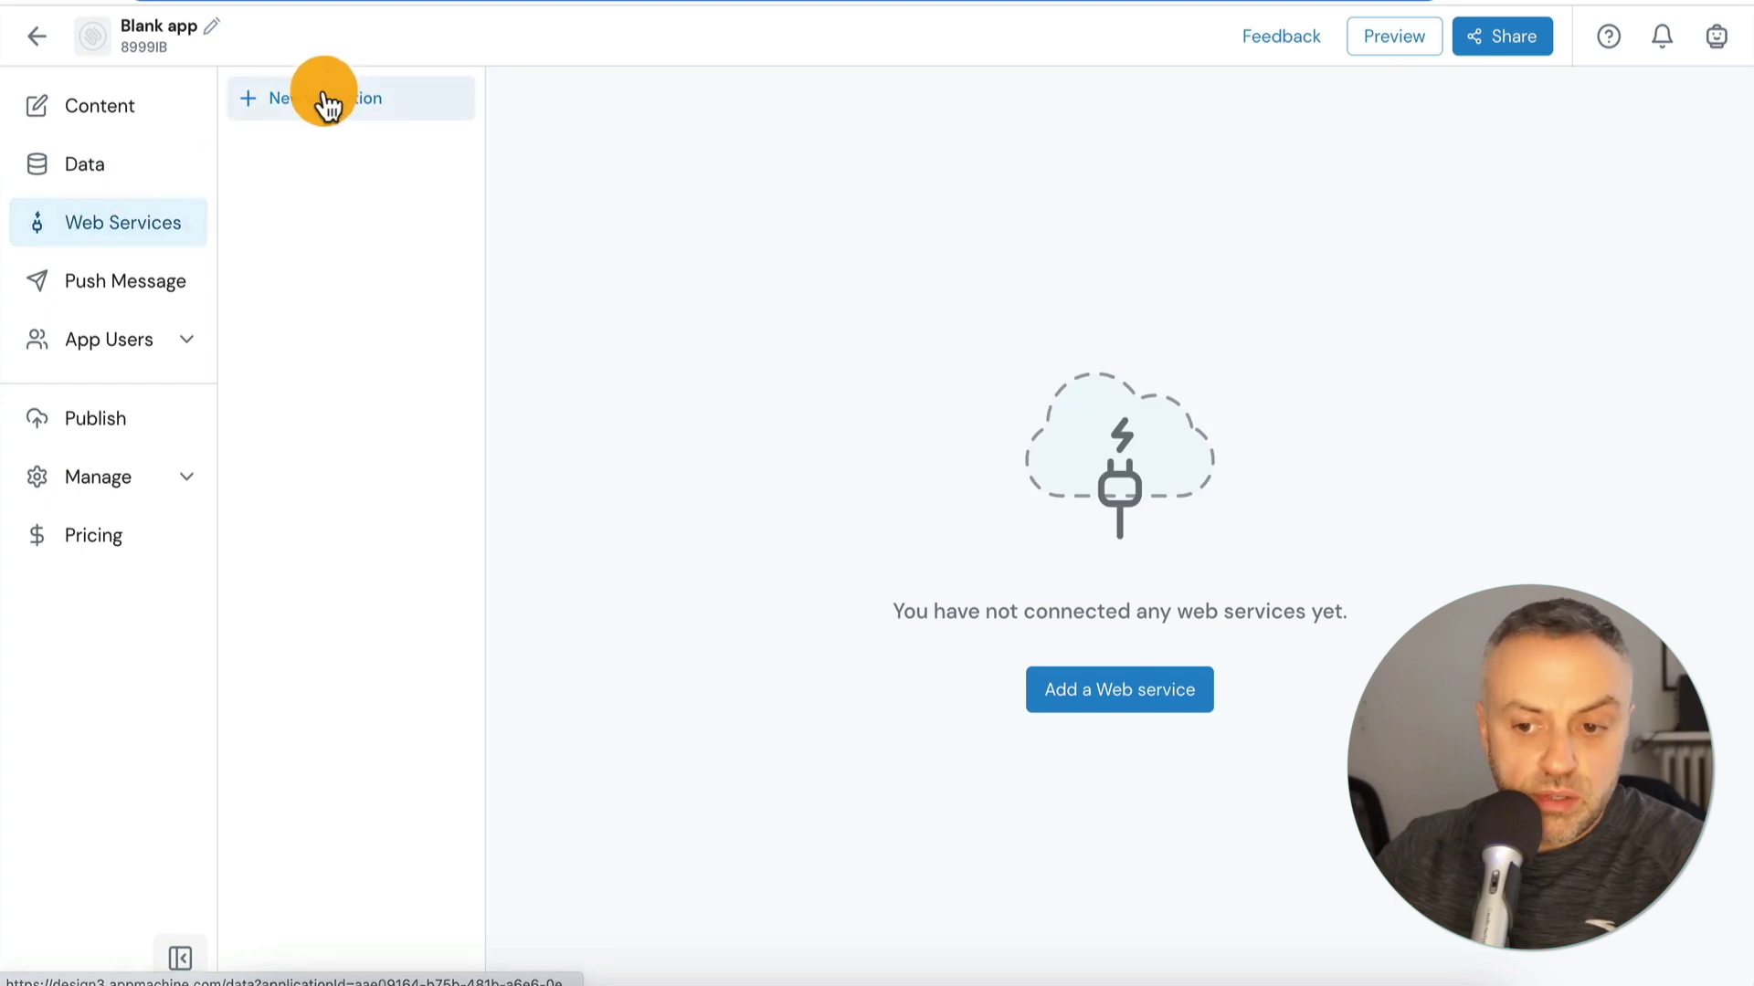
left_click(1141, 699)
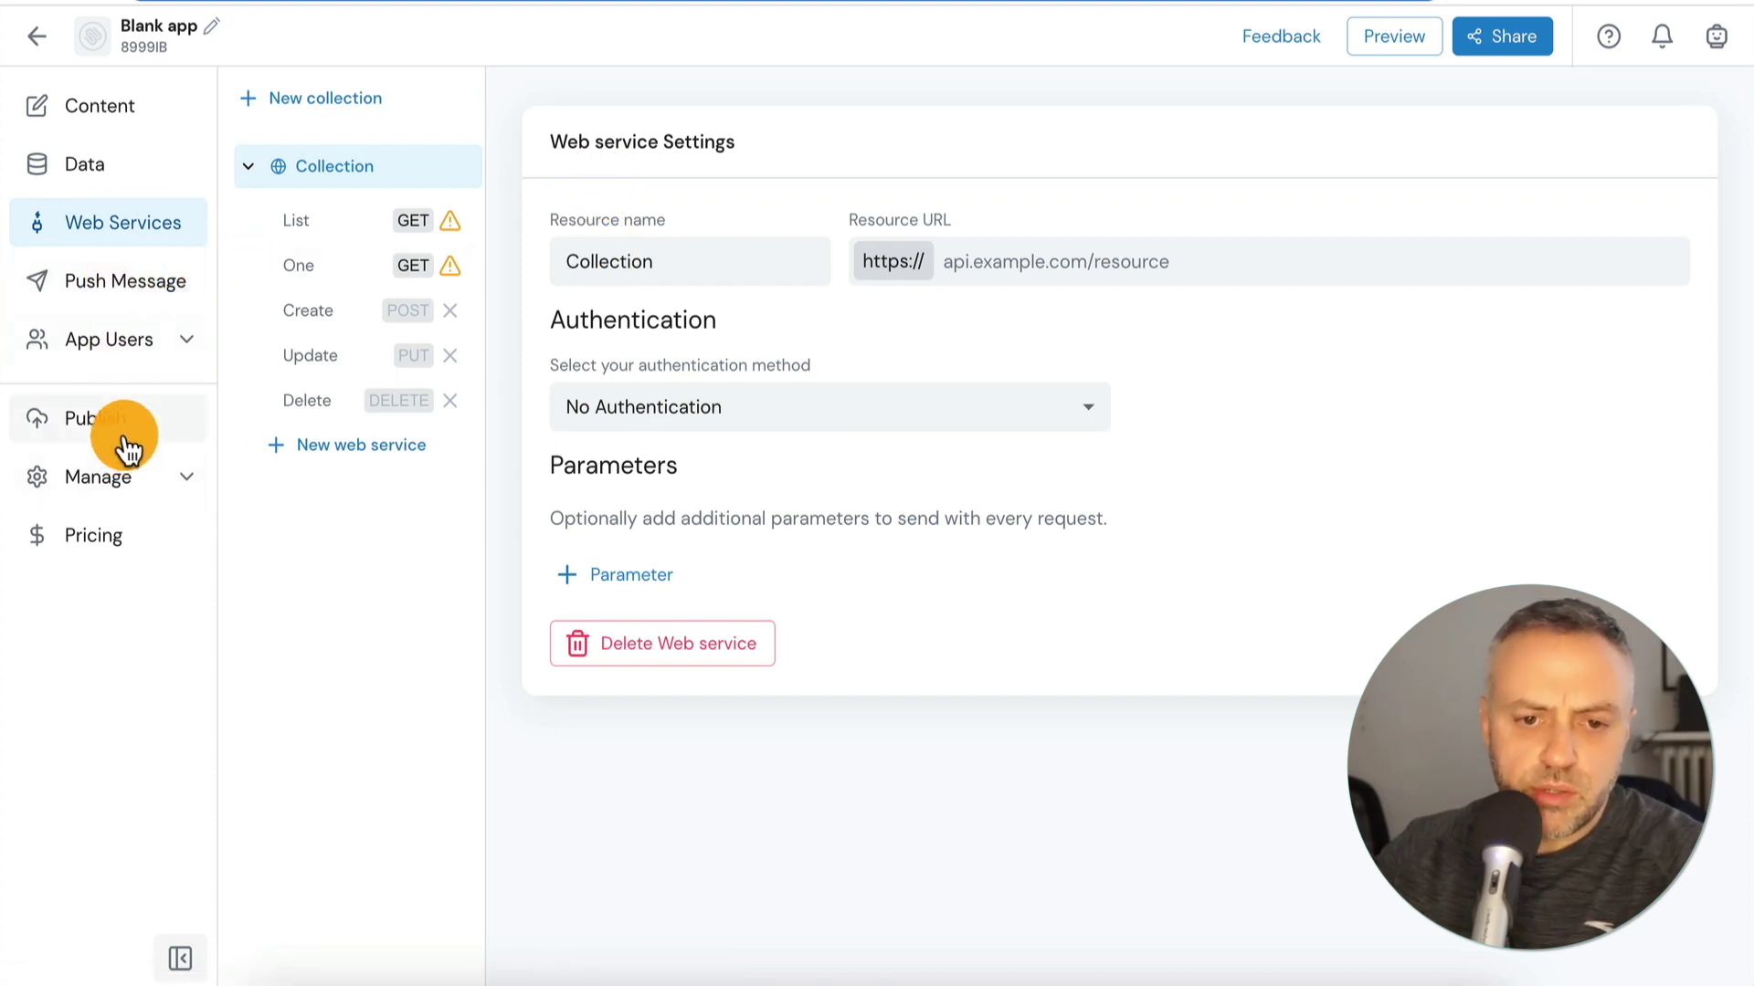
Review the Contact block's settings and design options, then the app's Home and Theme settings.
left_click(153, 119)
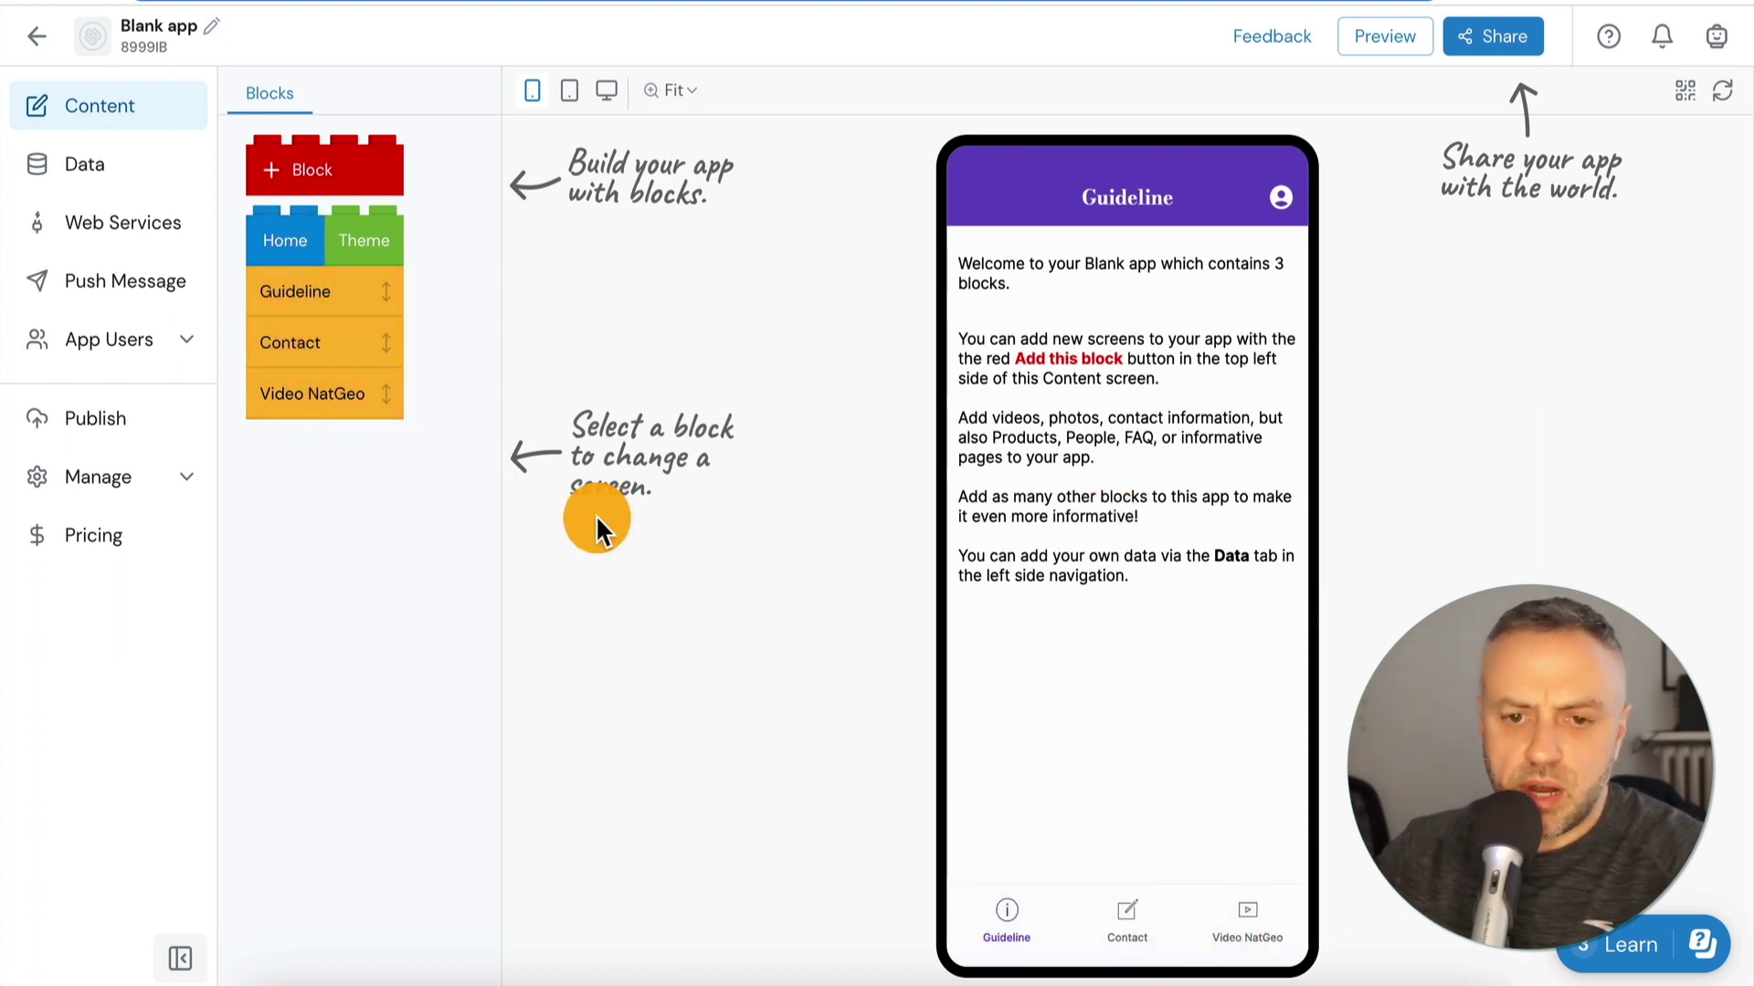
left_click(315, 347)
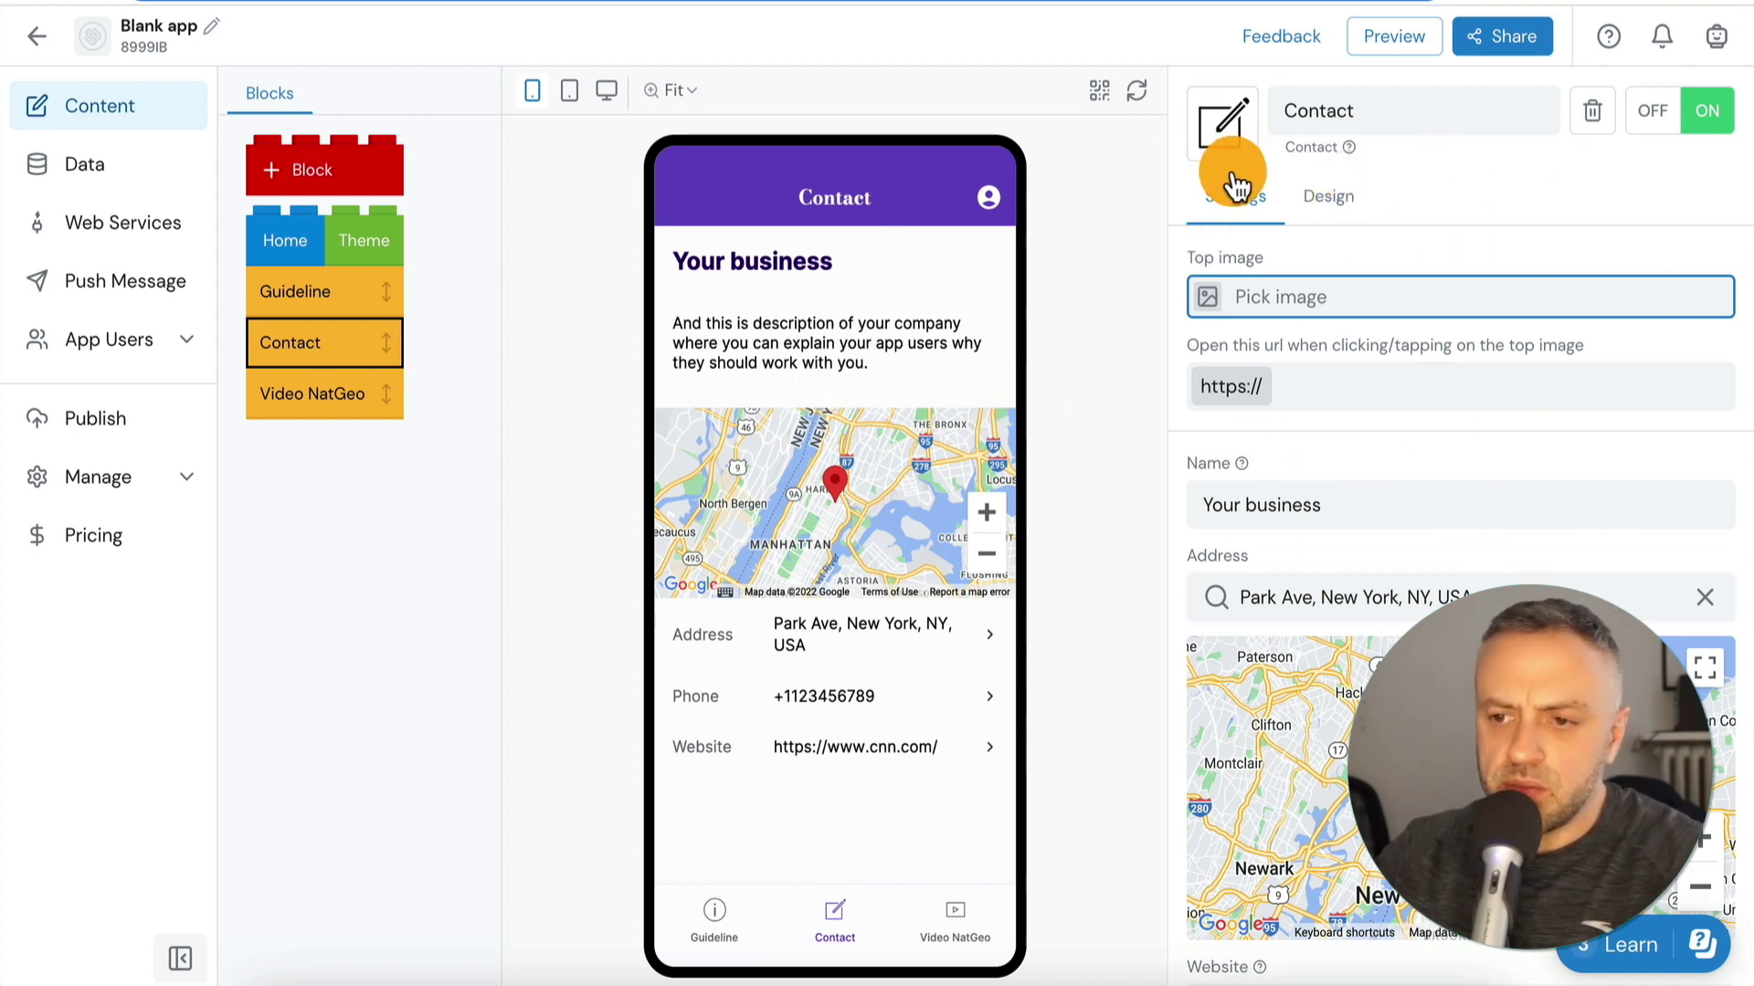
left_click(1339, 201)
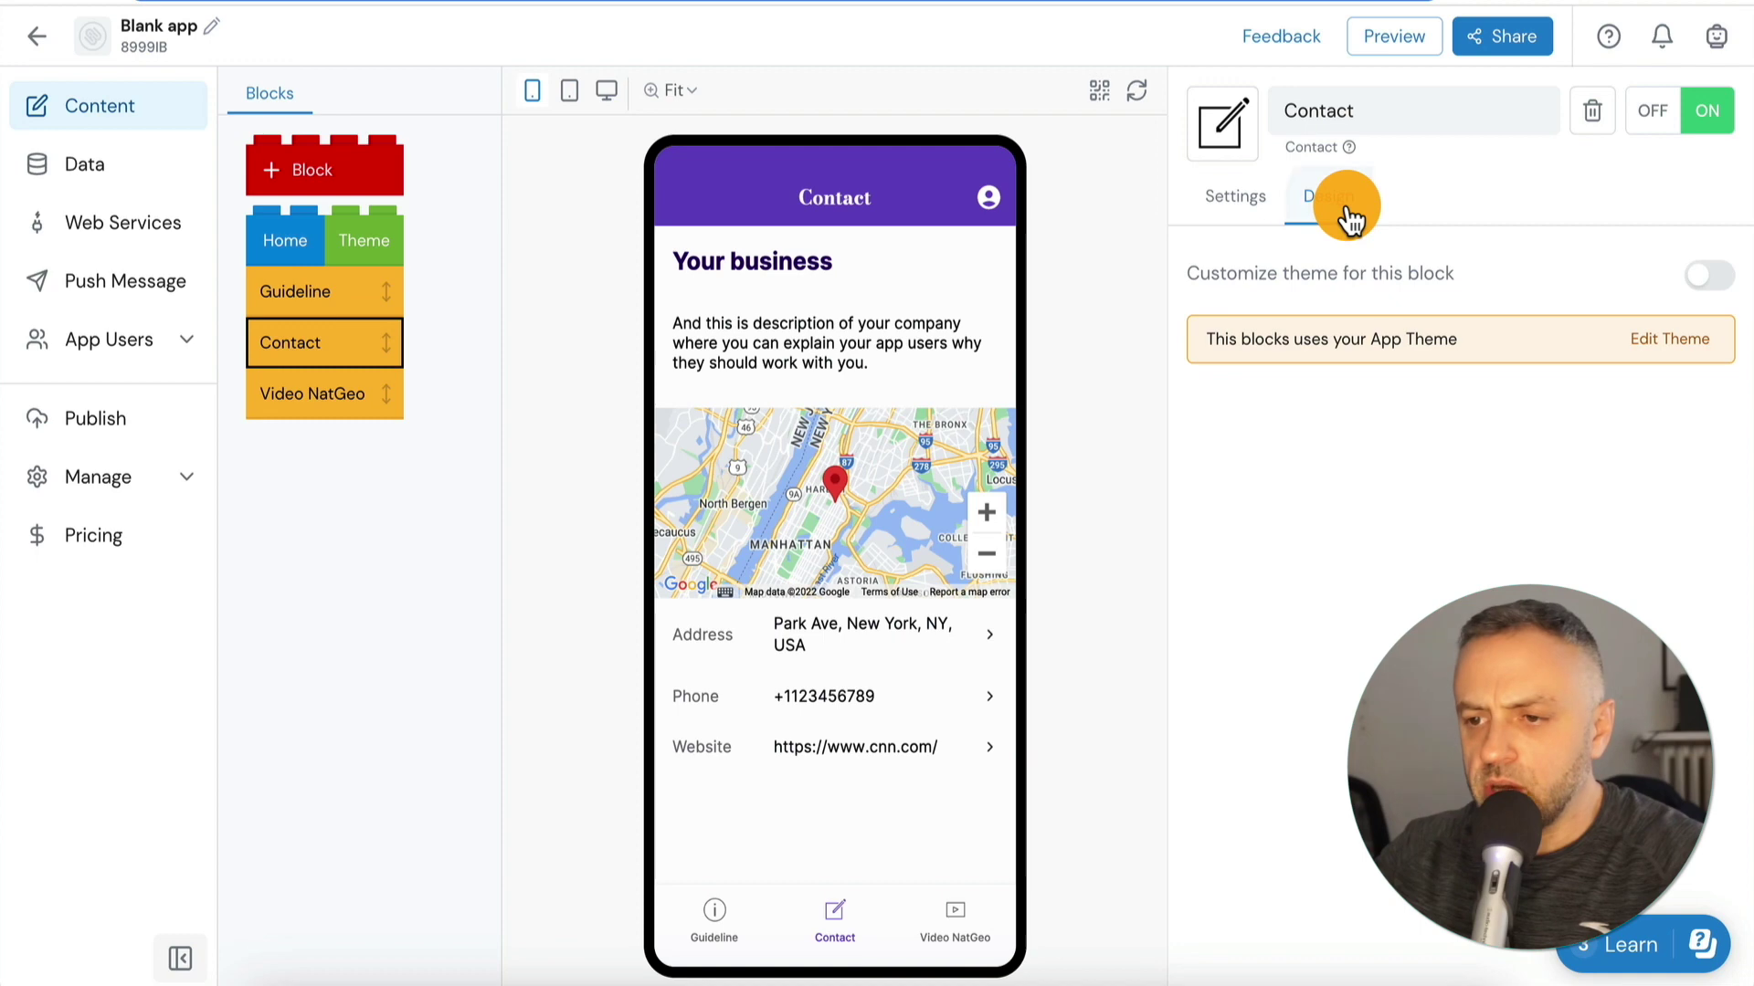
left_click(1237, 196)
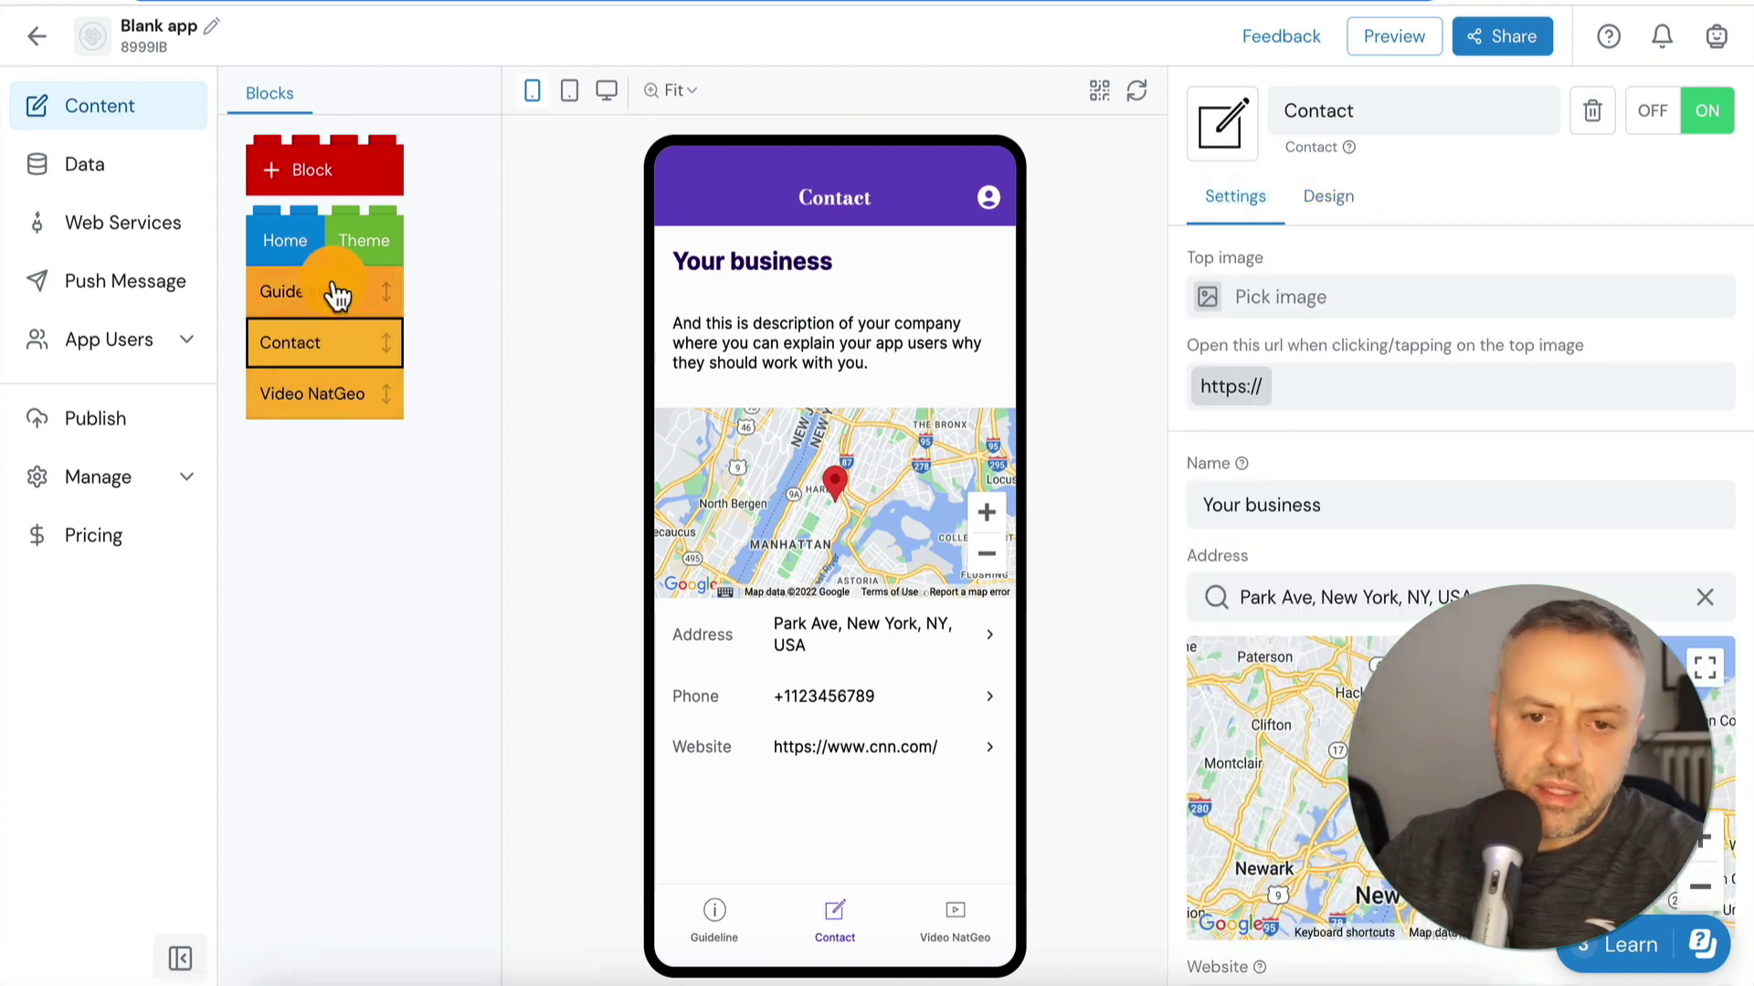
left_click(291, 249)
left_click(968, 896)
left_click(395, 265)
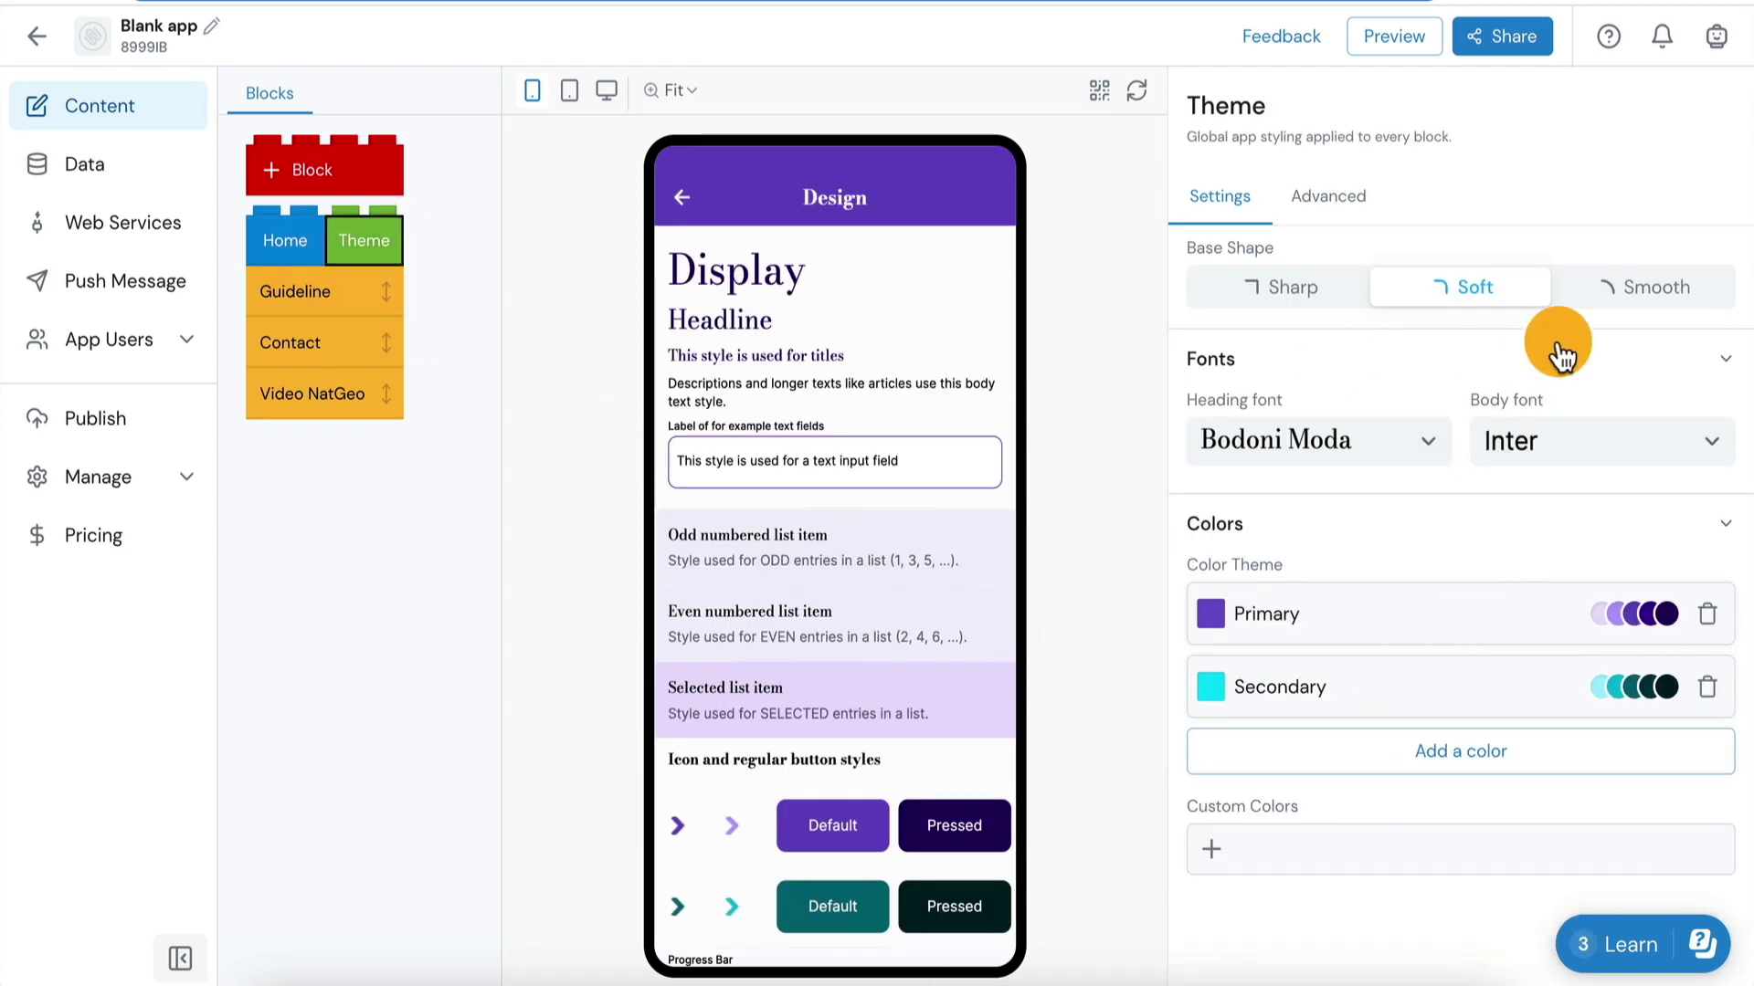
Add a News block to the app.
left_click(317, 170)
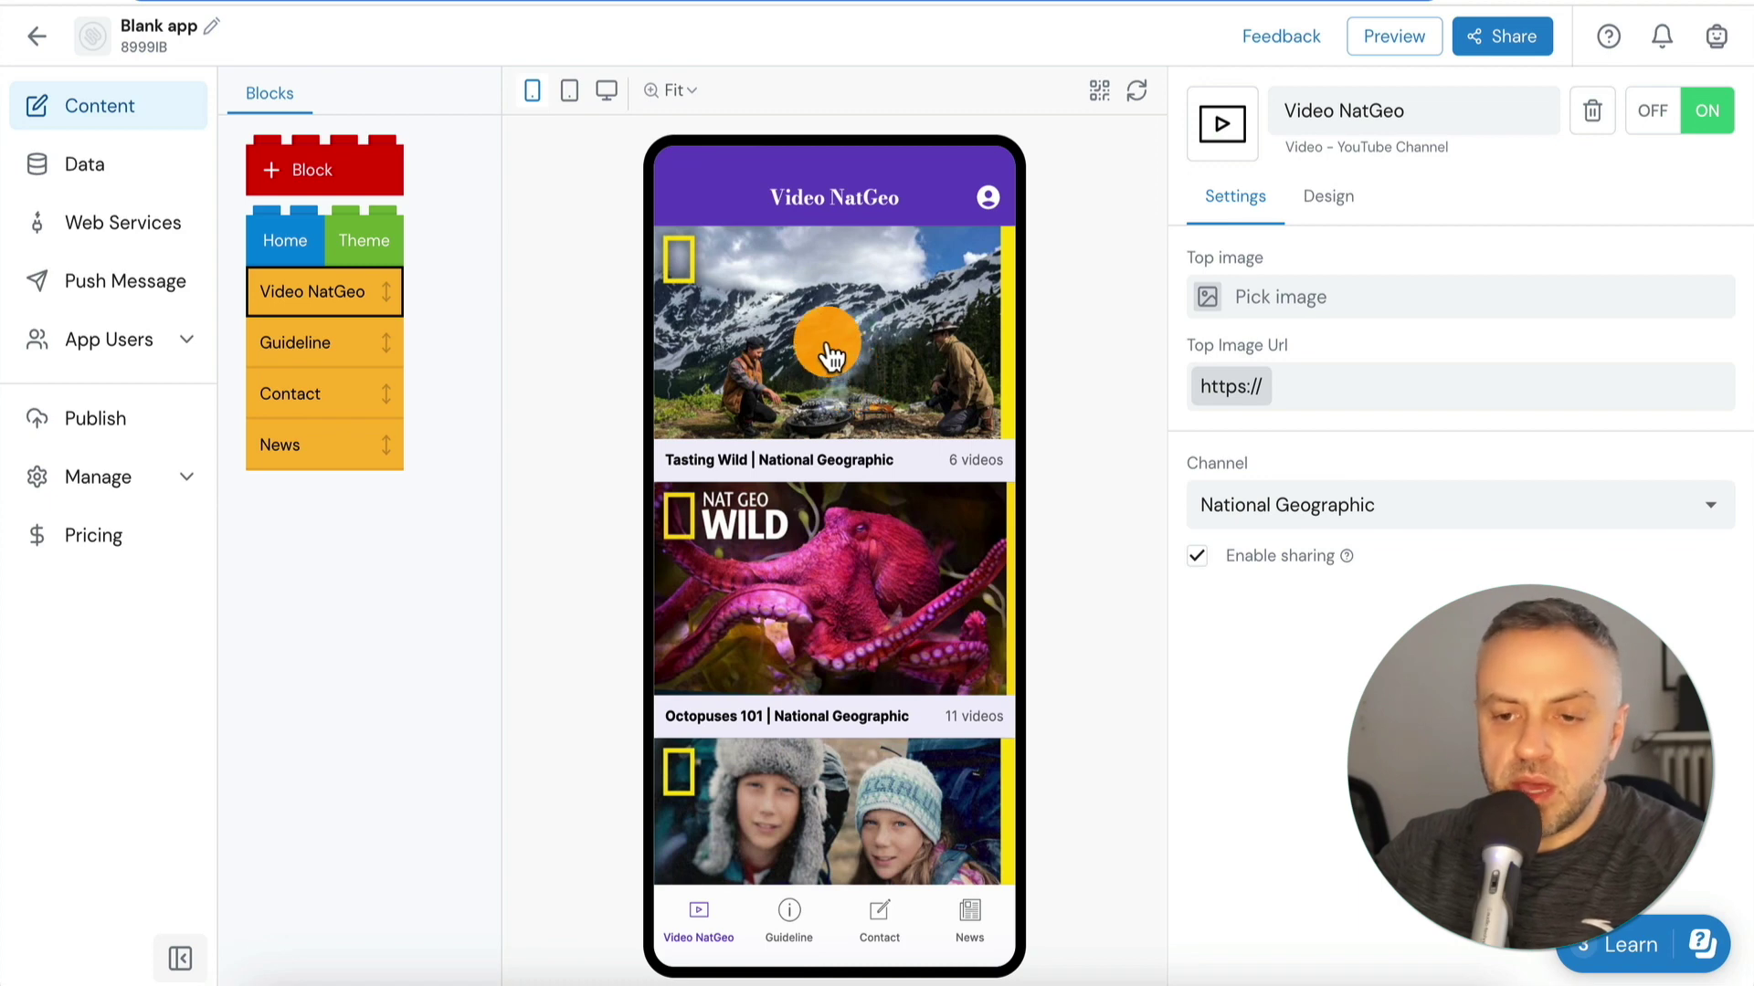
Enable theme customization for the Video NatGeo block and open its Tasting Wild trailer in the app preview.
left_click(831, 356)
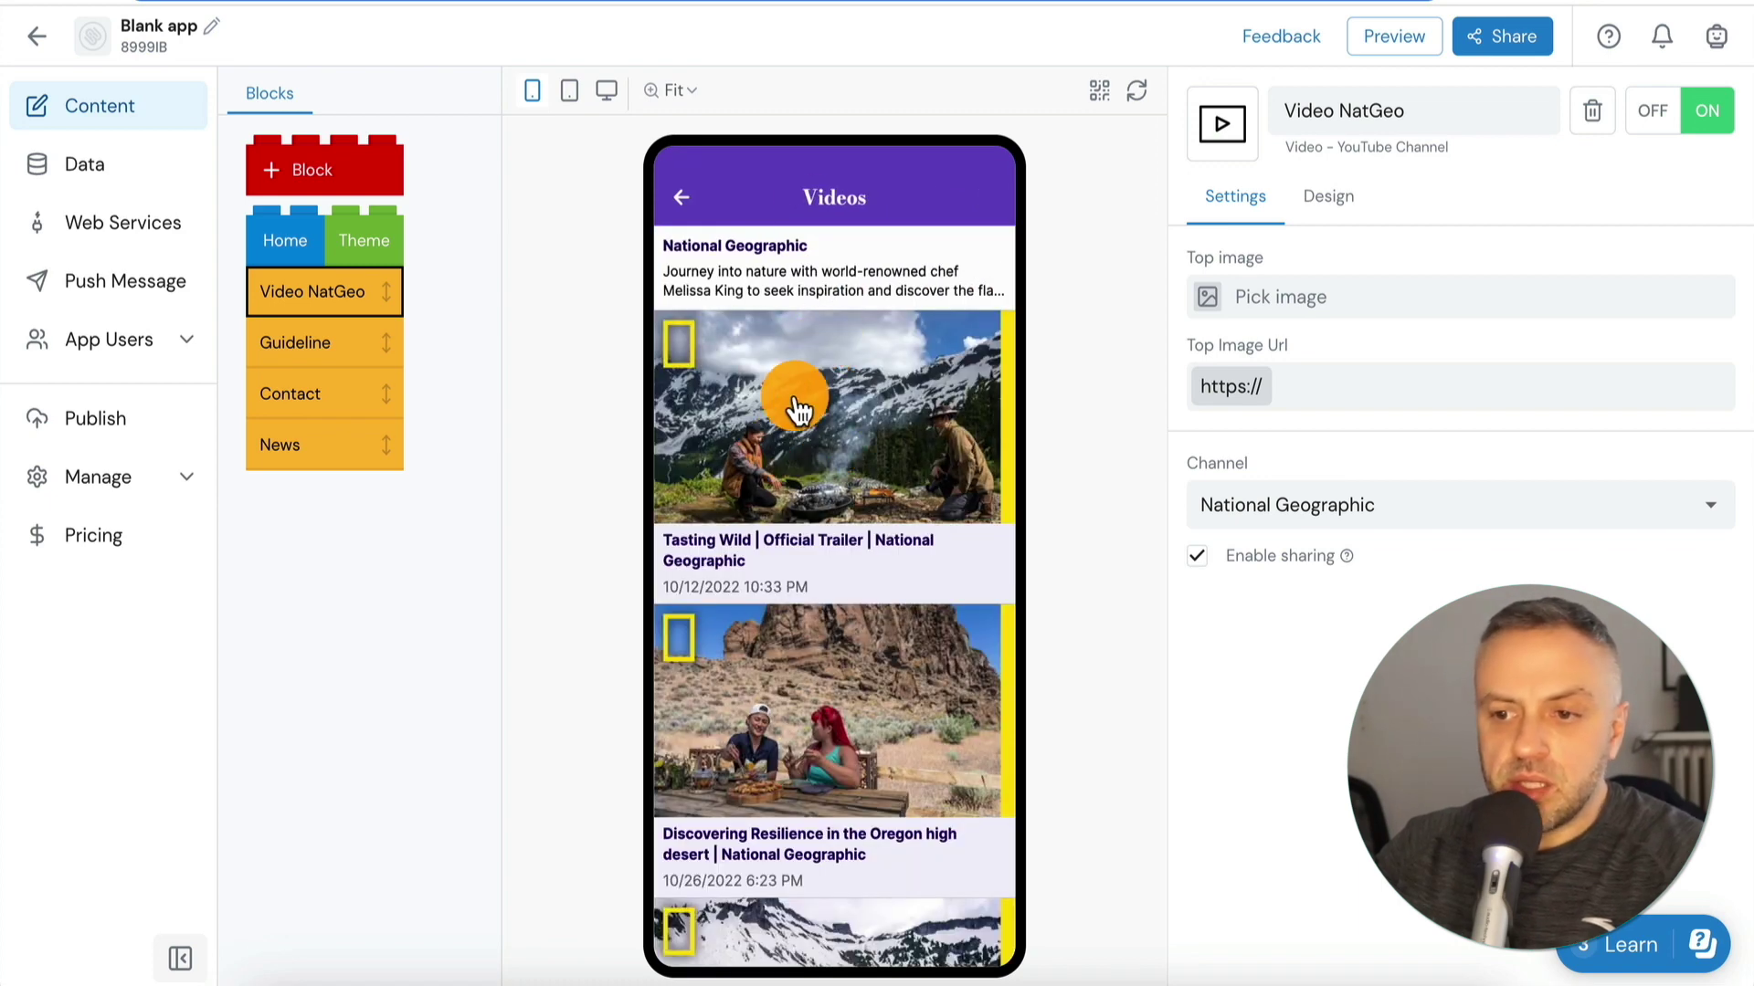
left_click(1335, 203)
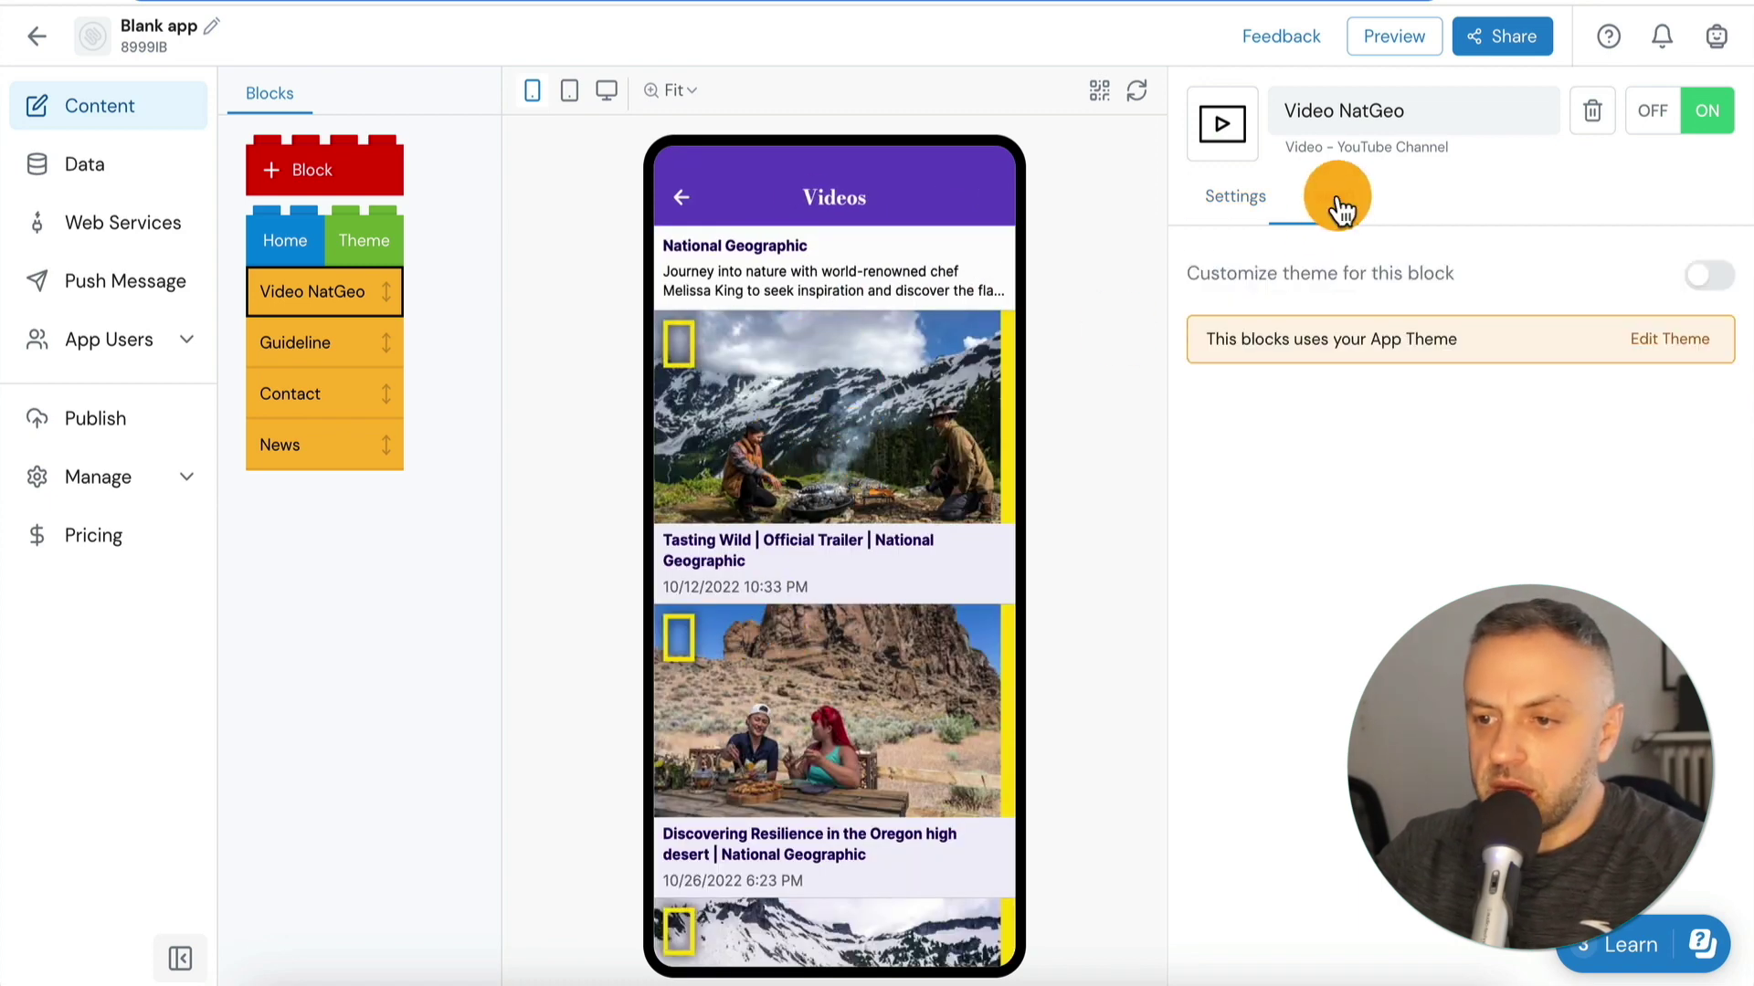
left_click(1723, 276)
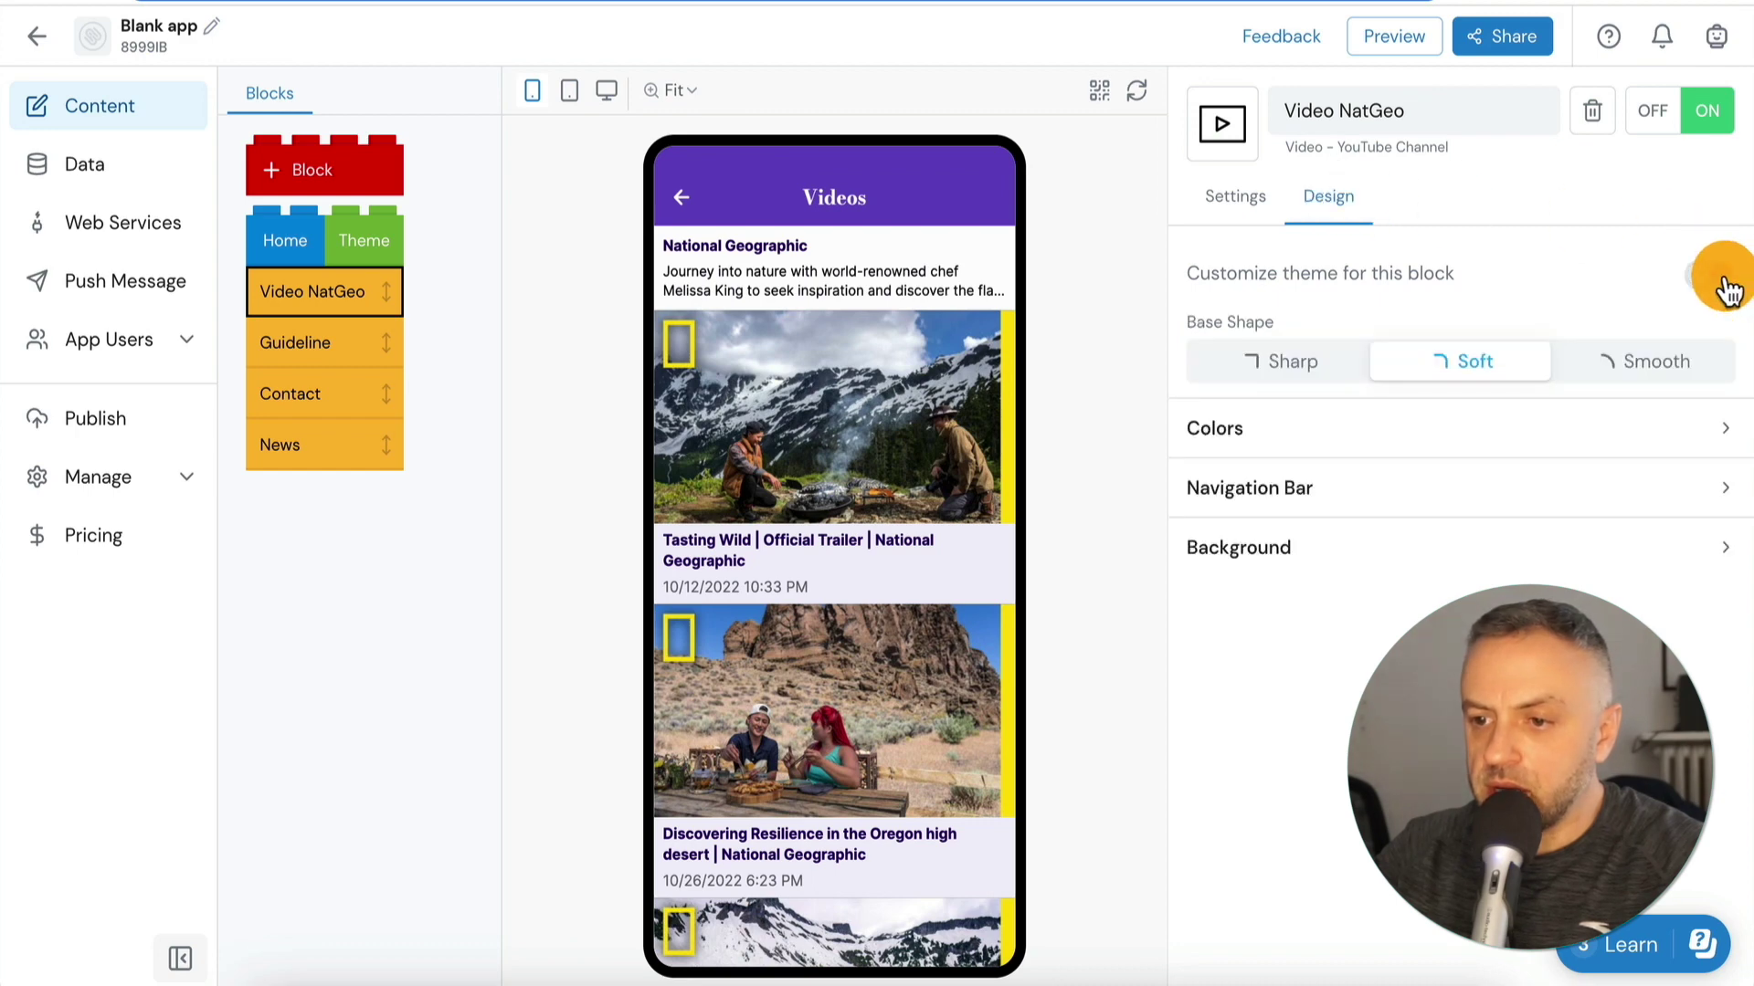
left_click(859, 442)
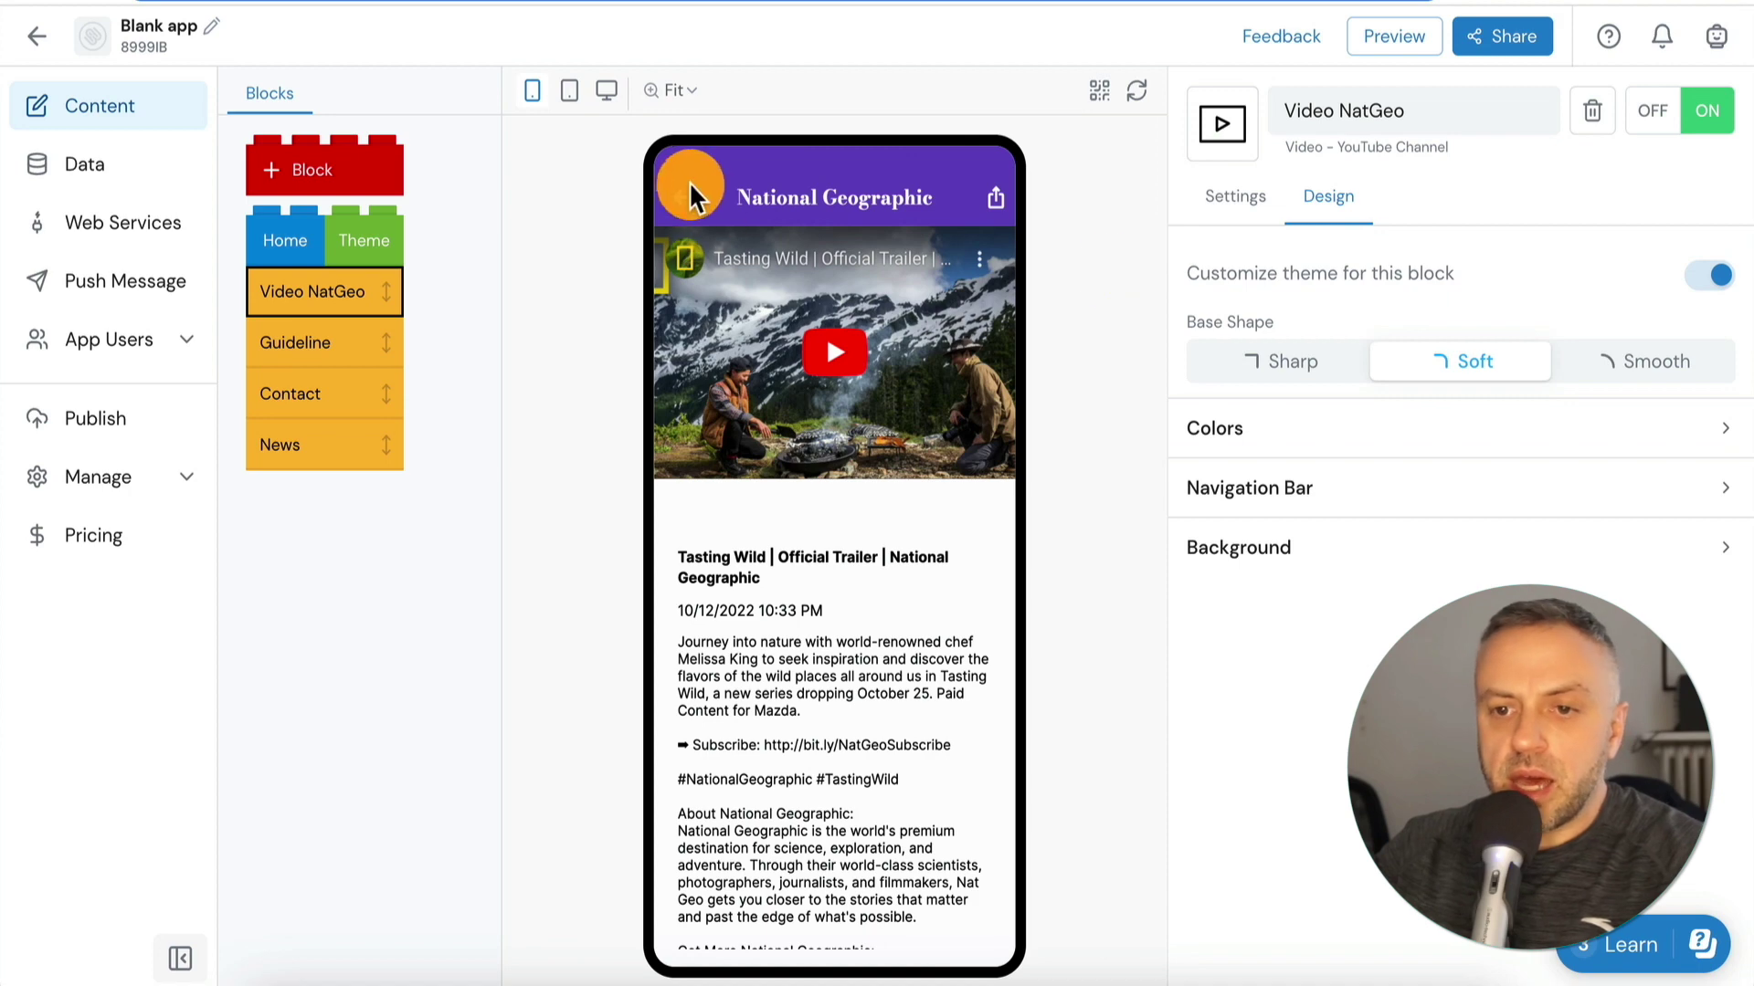
Create a blank AppMachine data table named Table1.
left_click(125, 165)
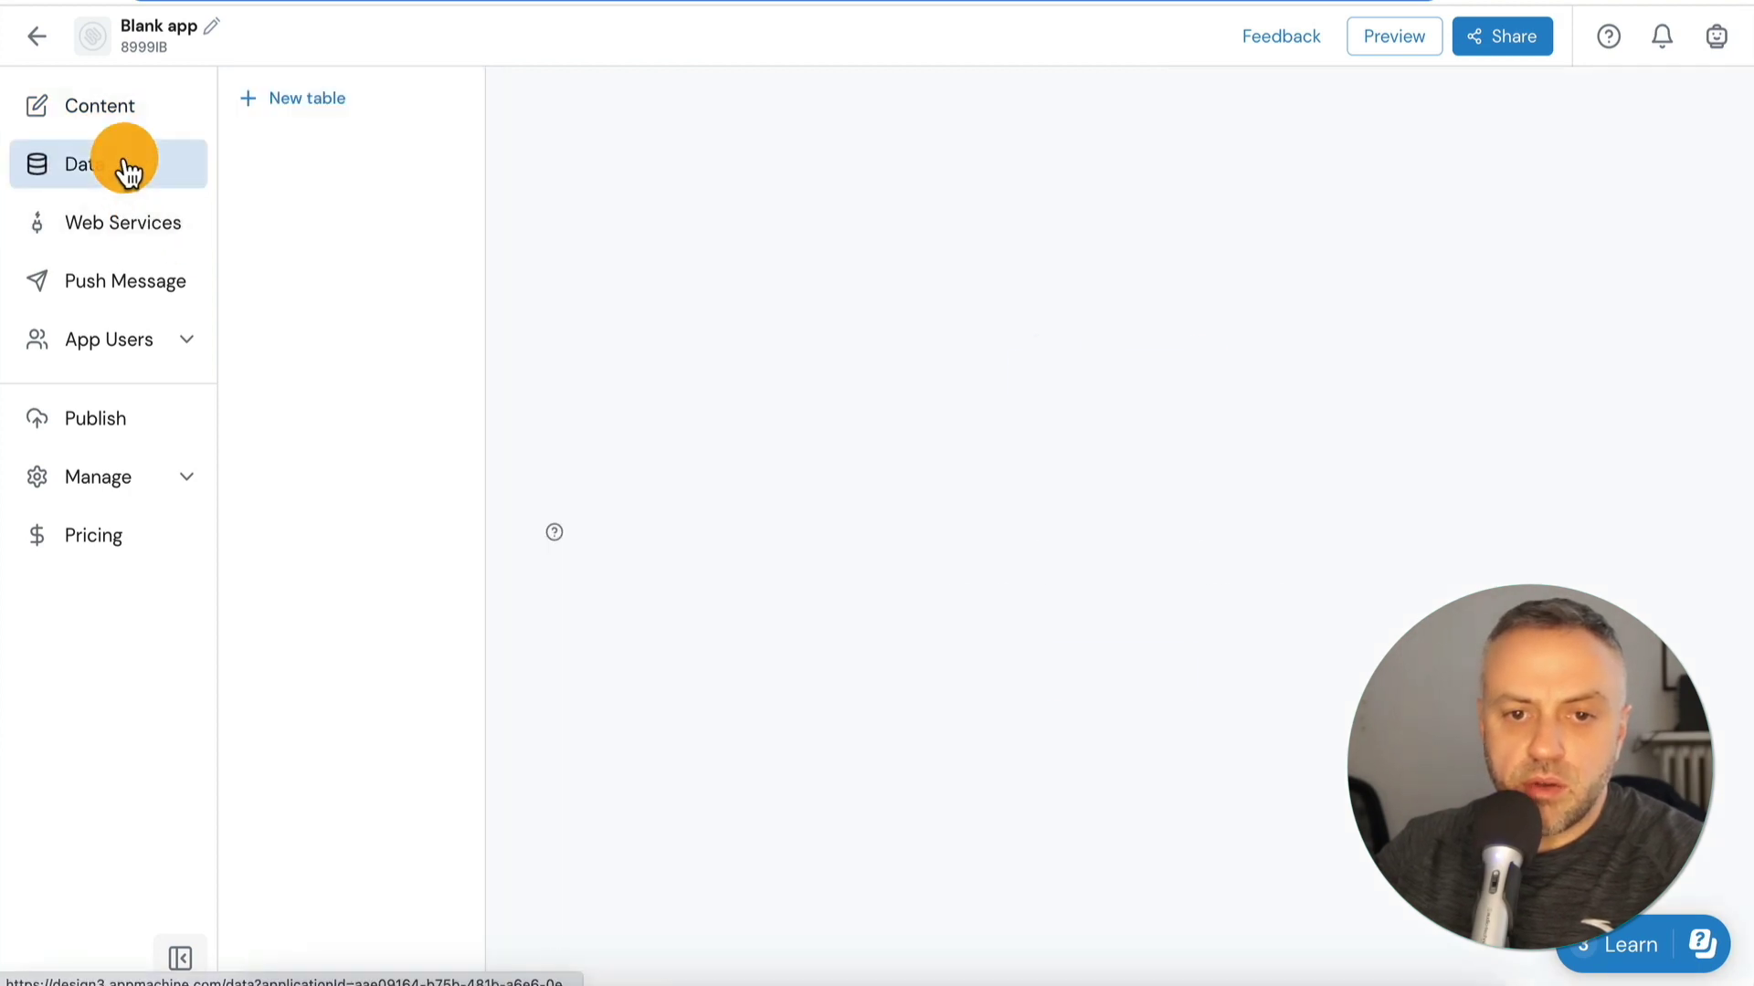
left_click(310, 102)
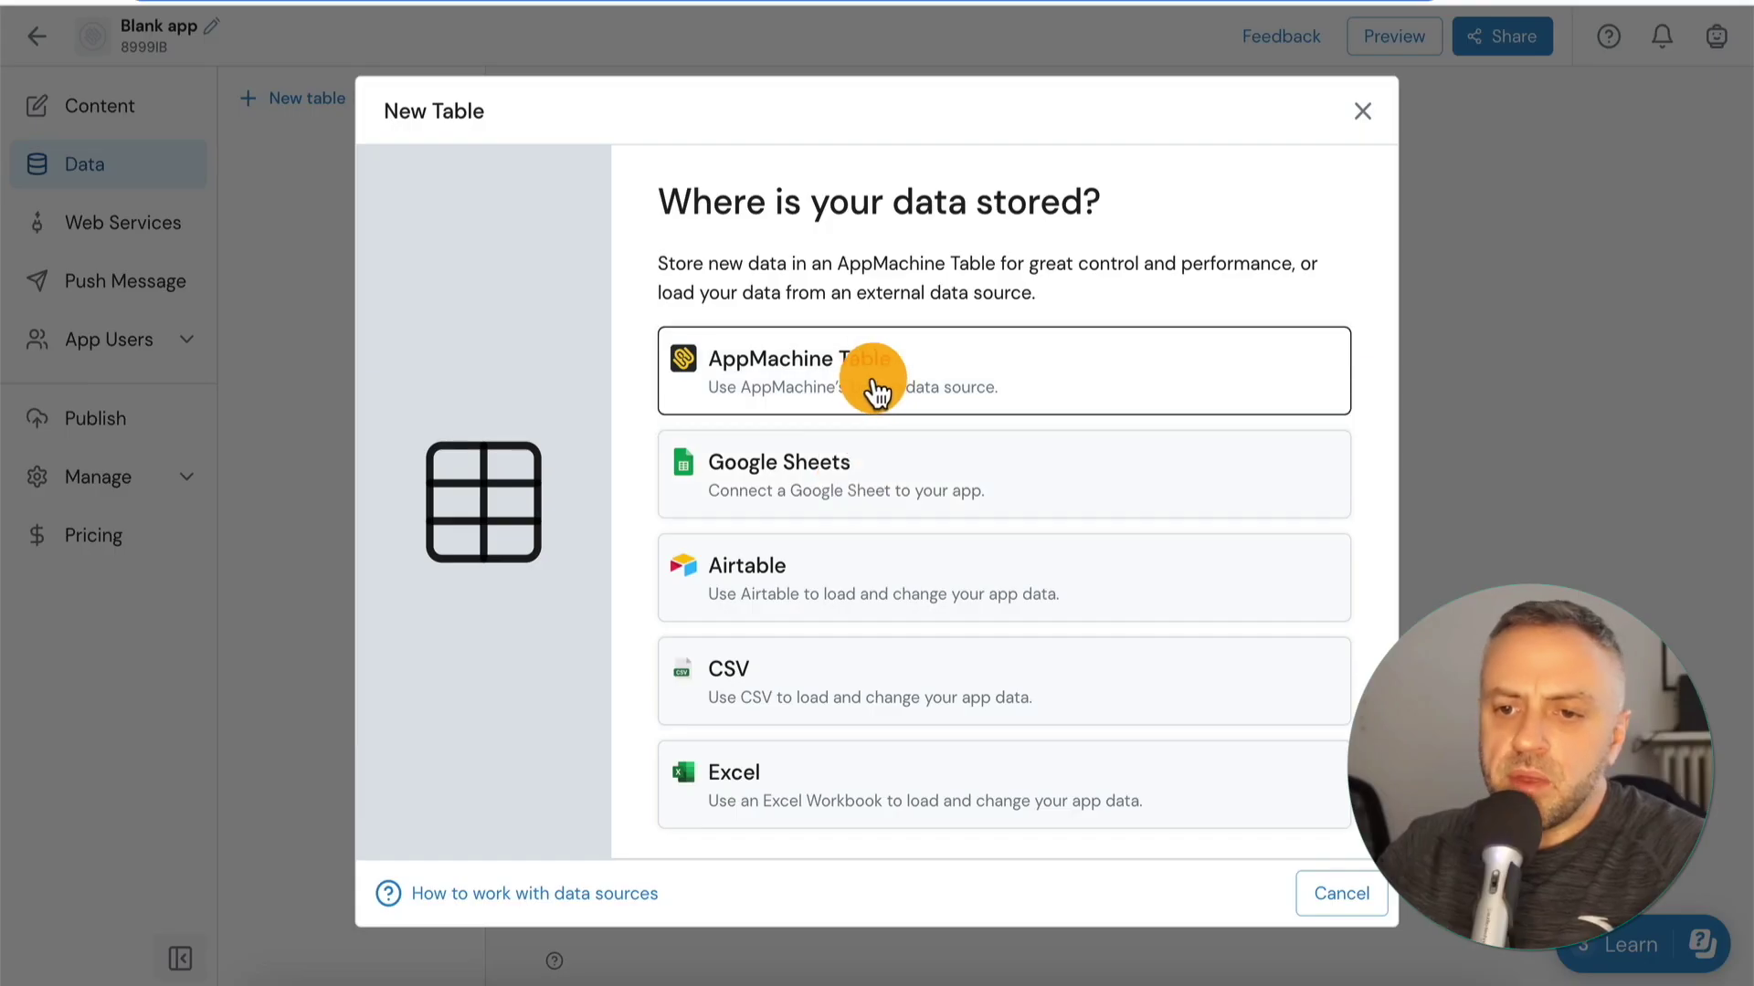
left_click(827, 378)
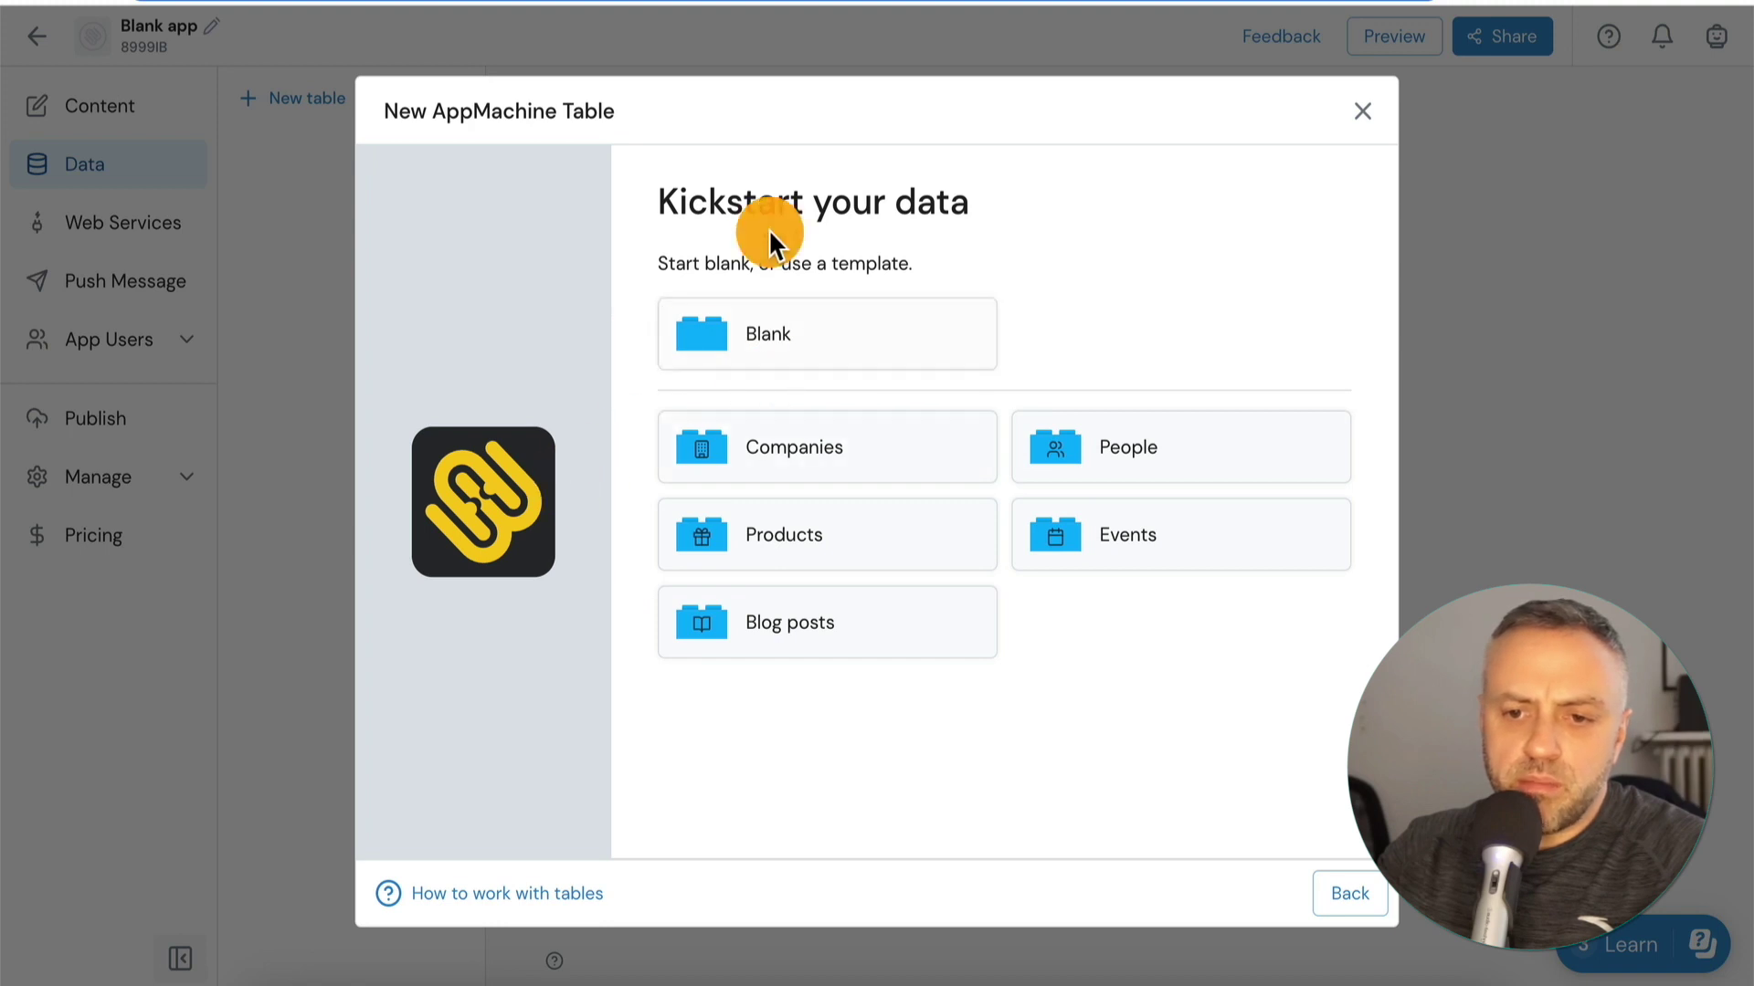
left_click(809, 358)
type("Table1")
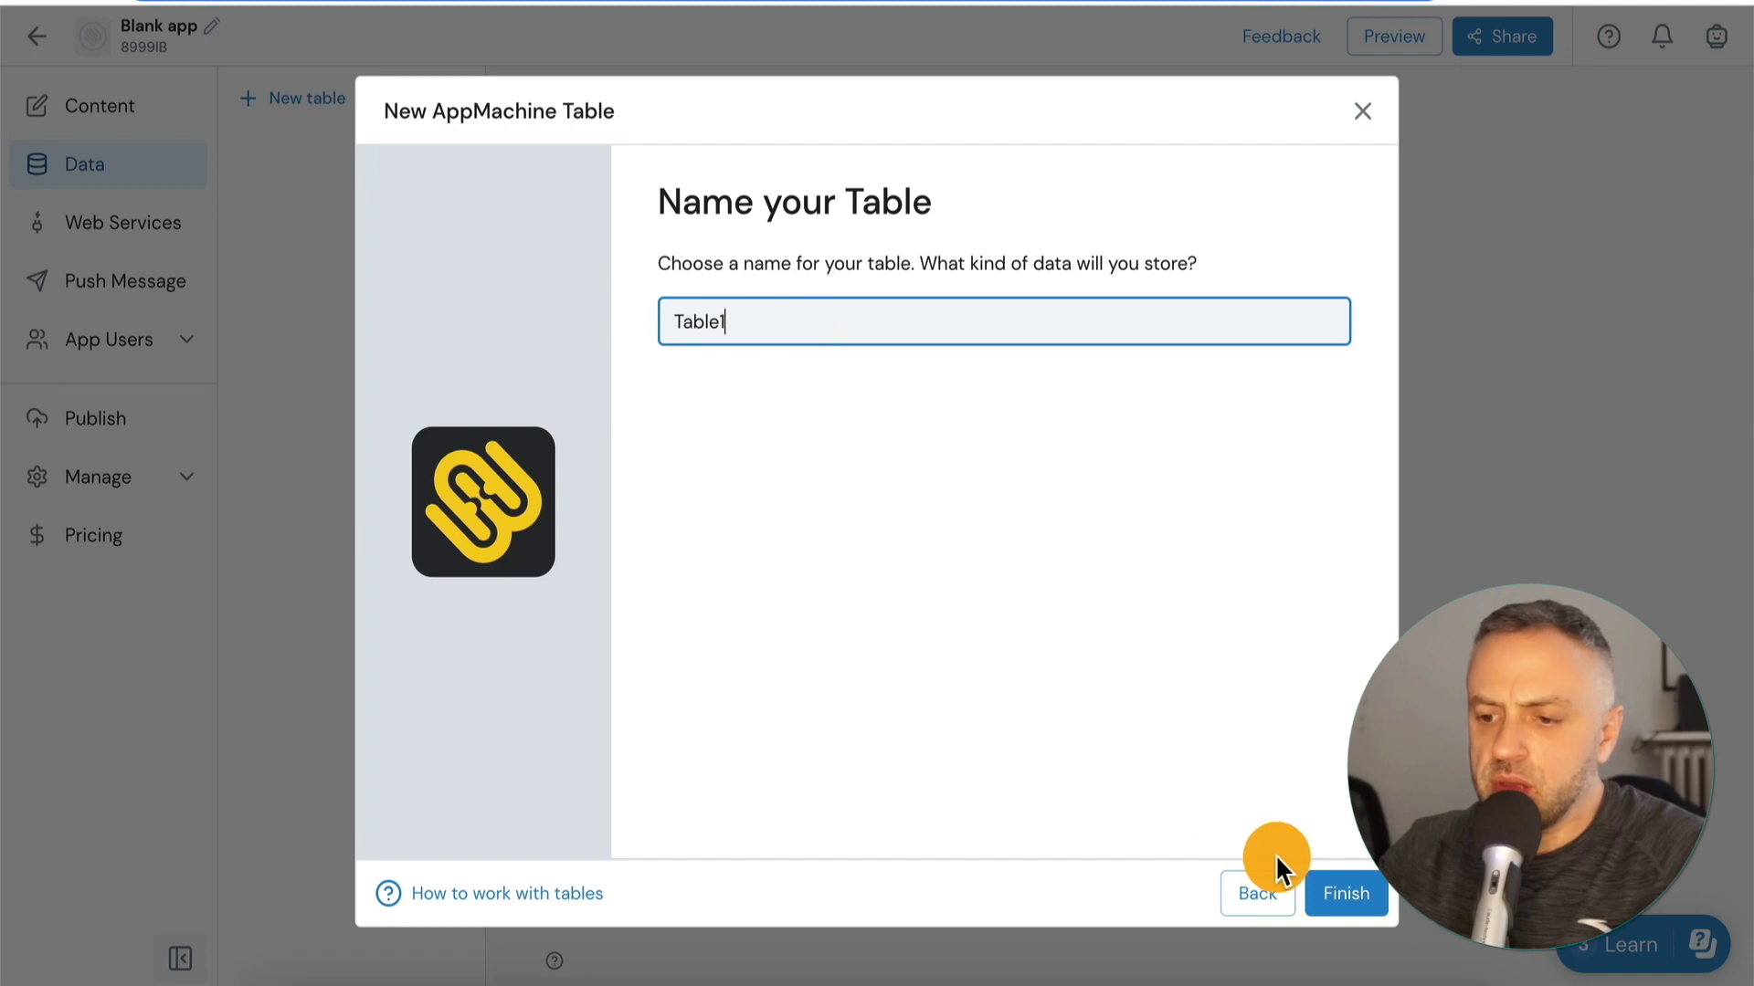
left_click(1326, 895)
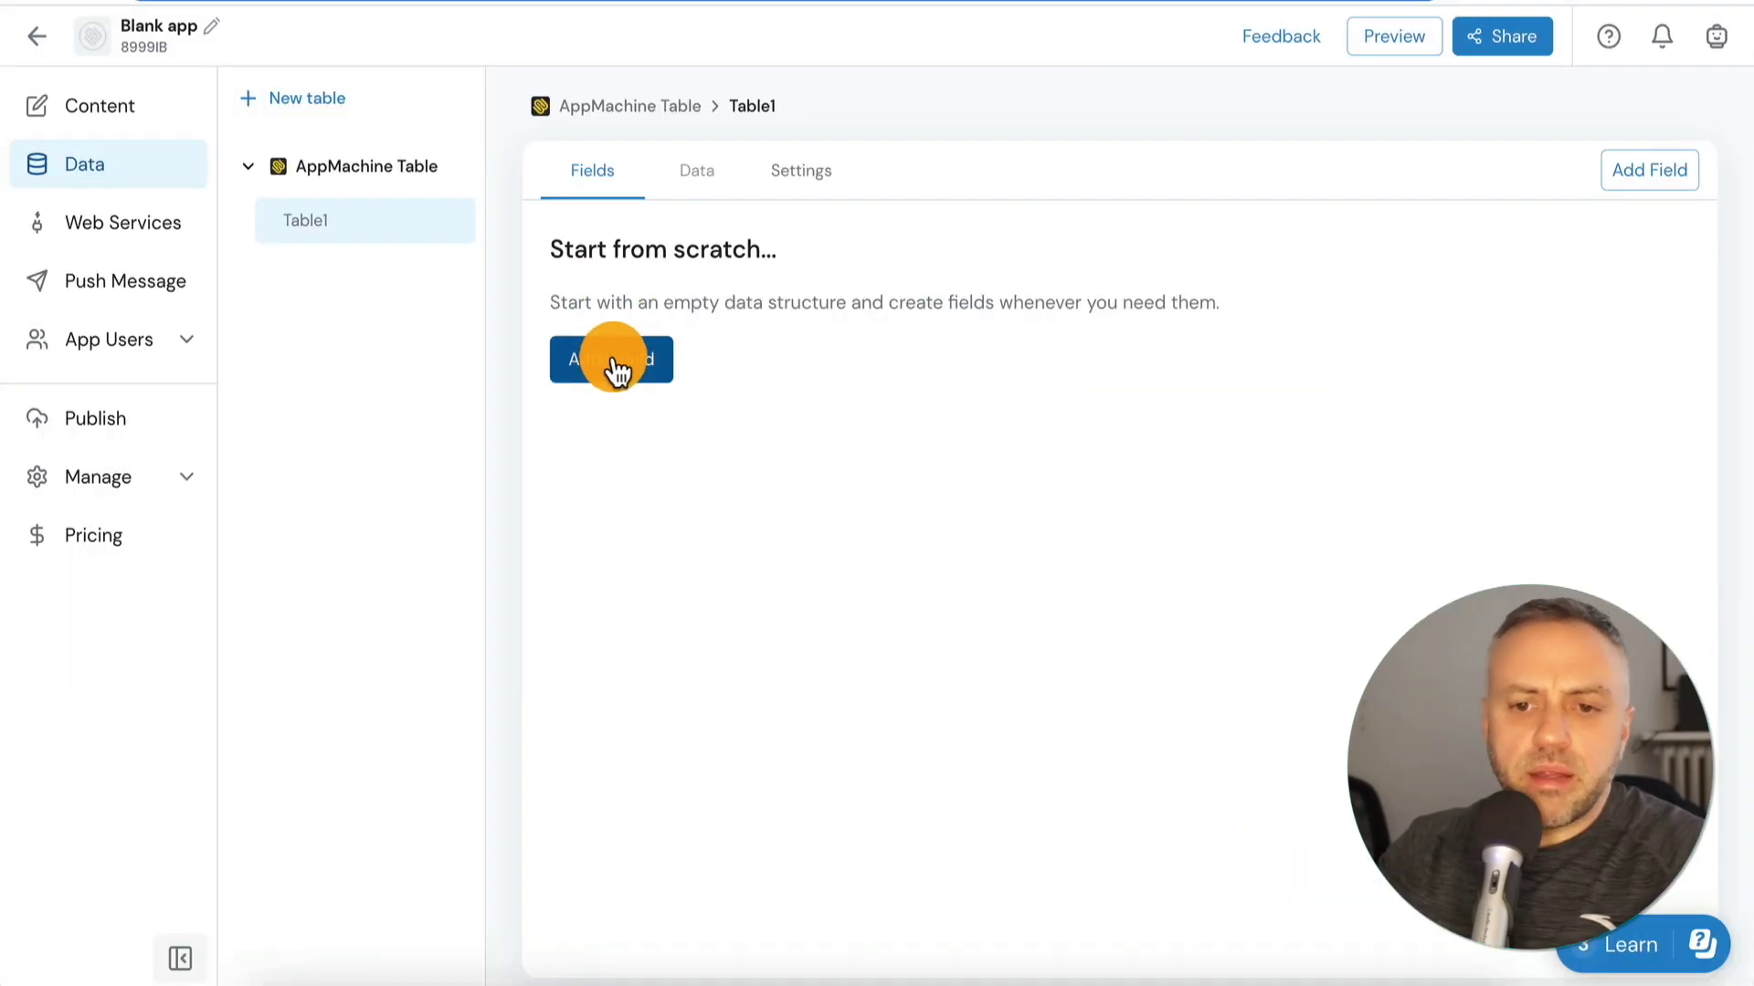
Add a text field named Field1 to Table1 and show the table's data rows.
left_click(643, 369)
type("Field1")
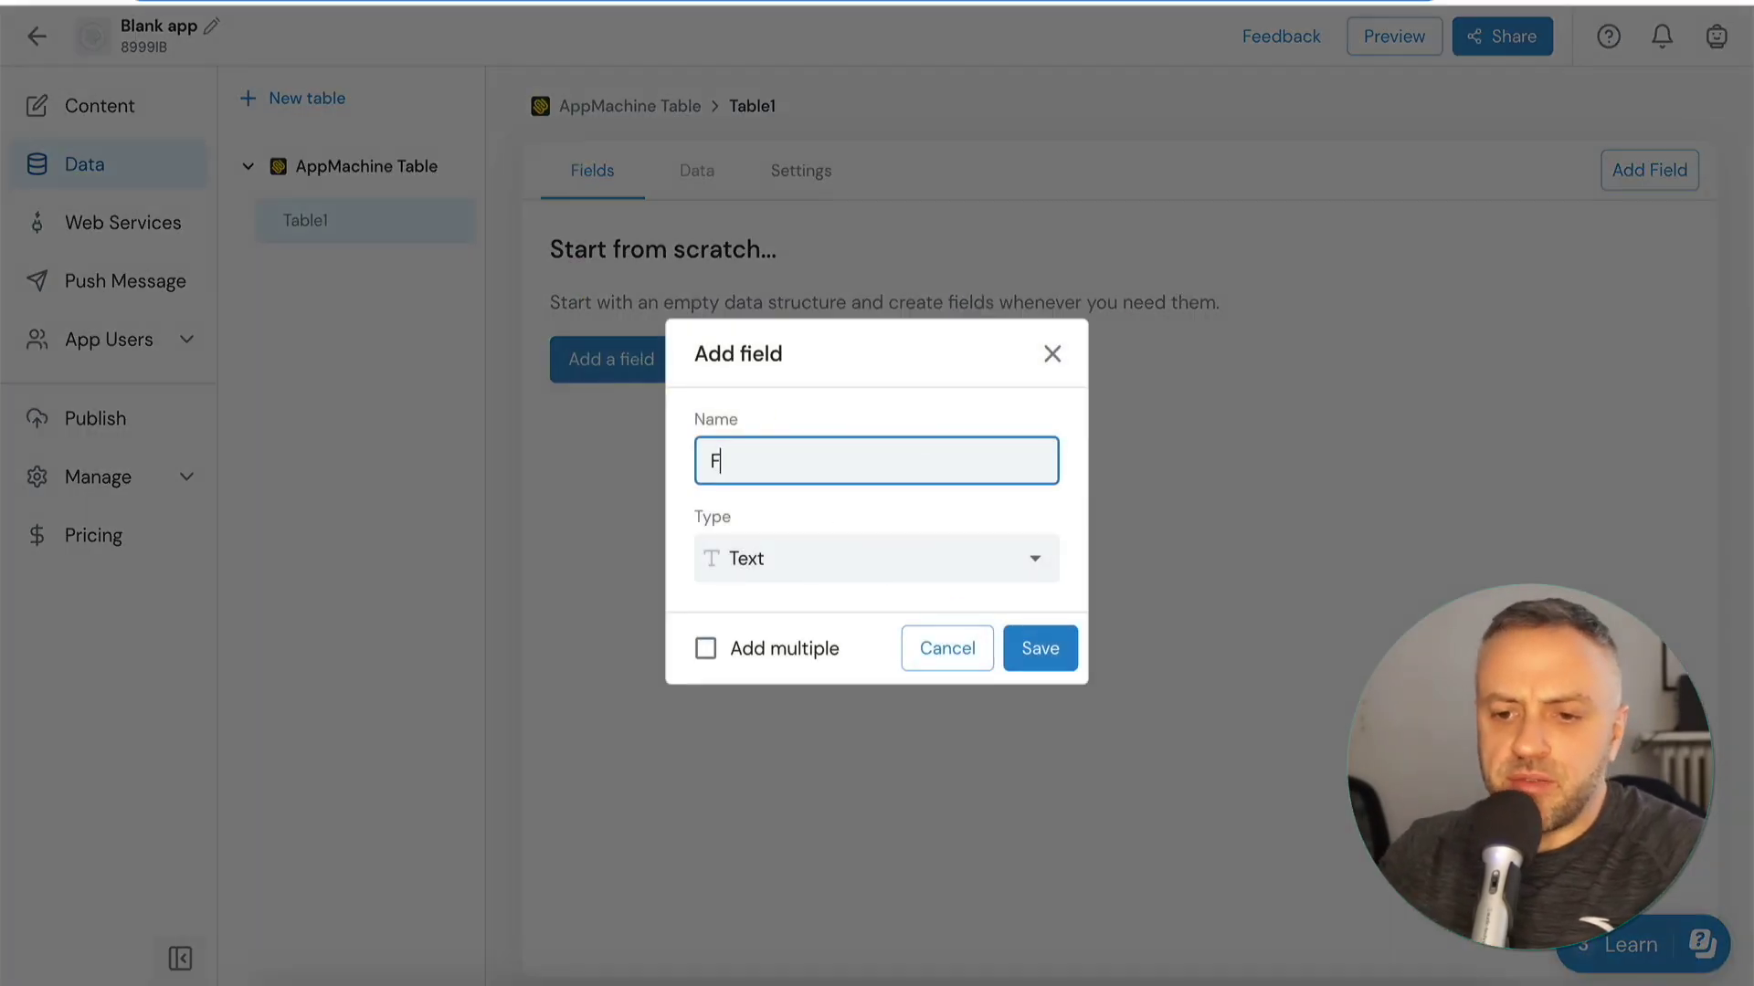
left_click(1046, 659)
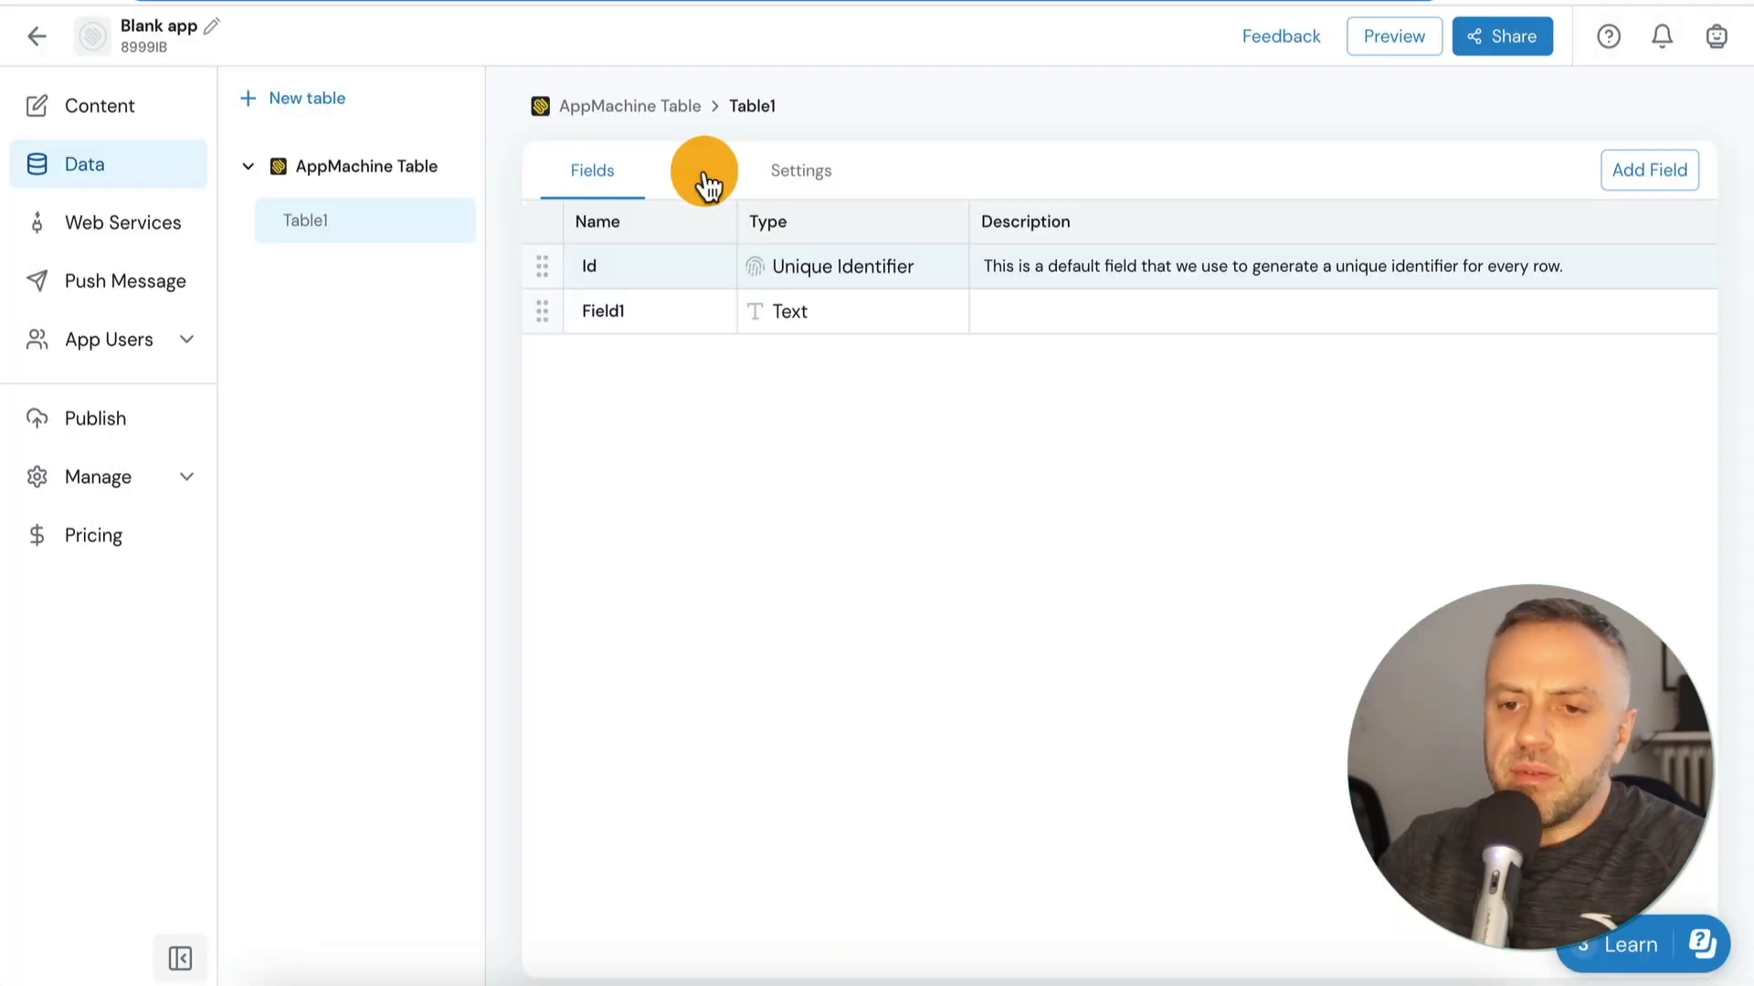
left_click(708, 183)
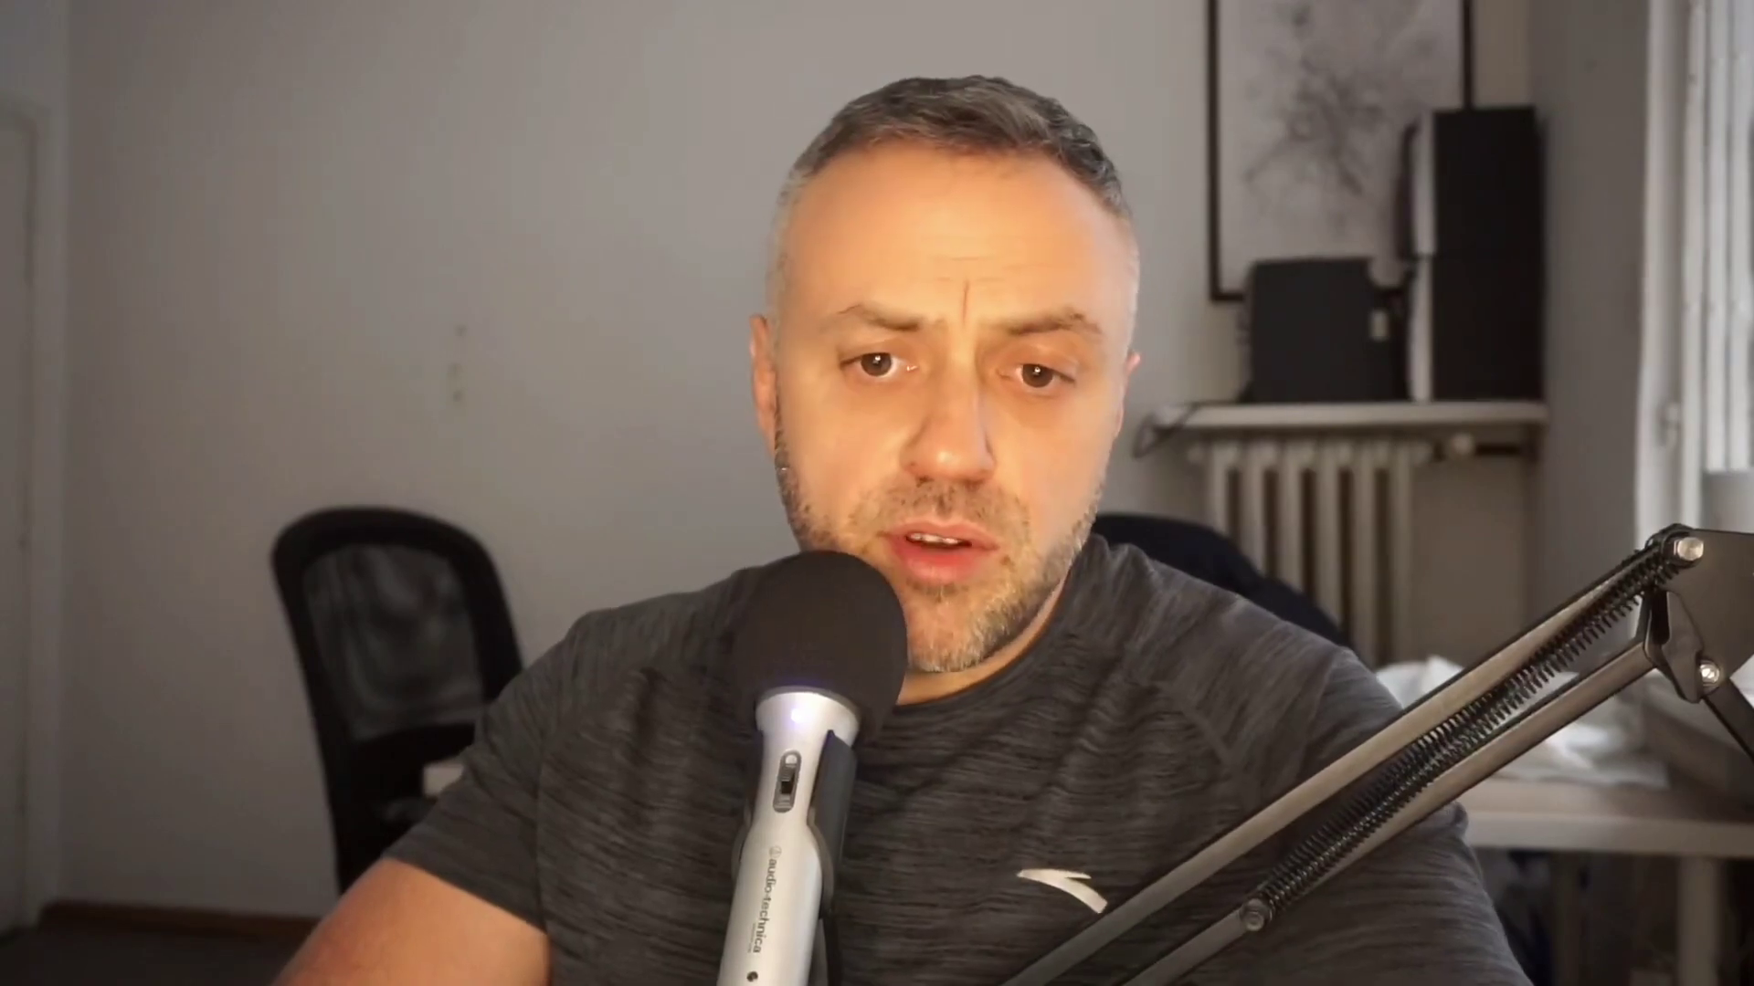
left_click(423, 176)
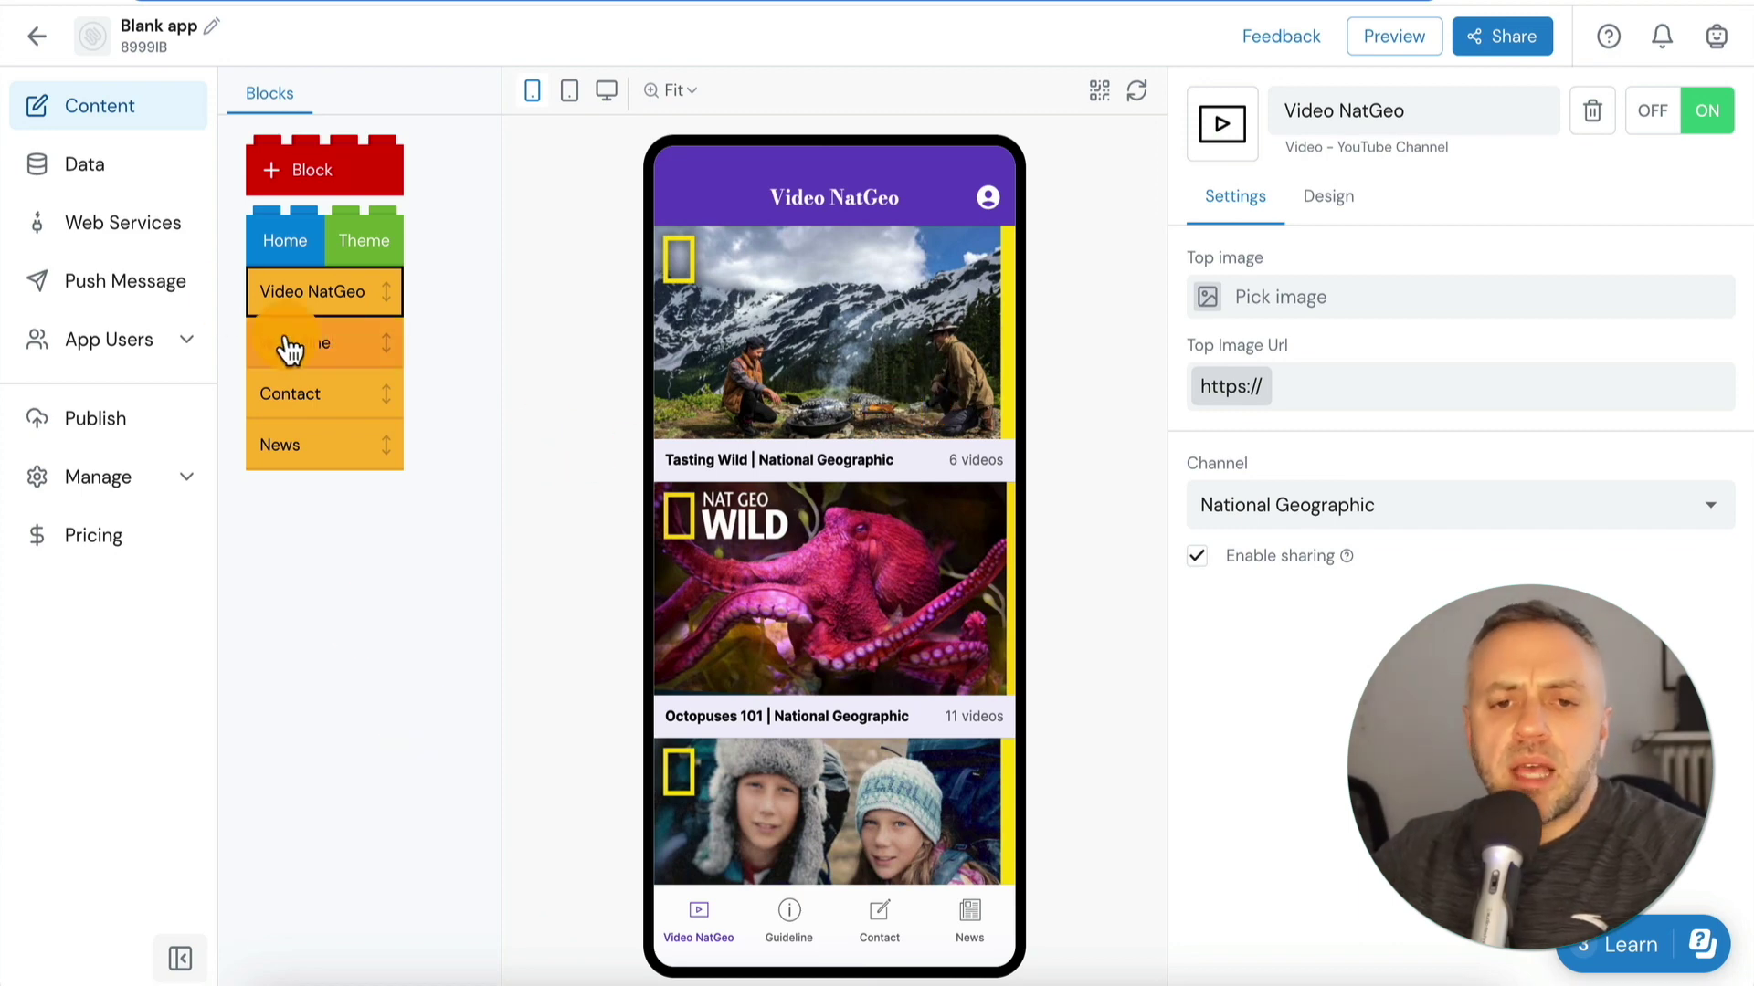
left_click(135, 178)
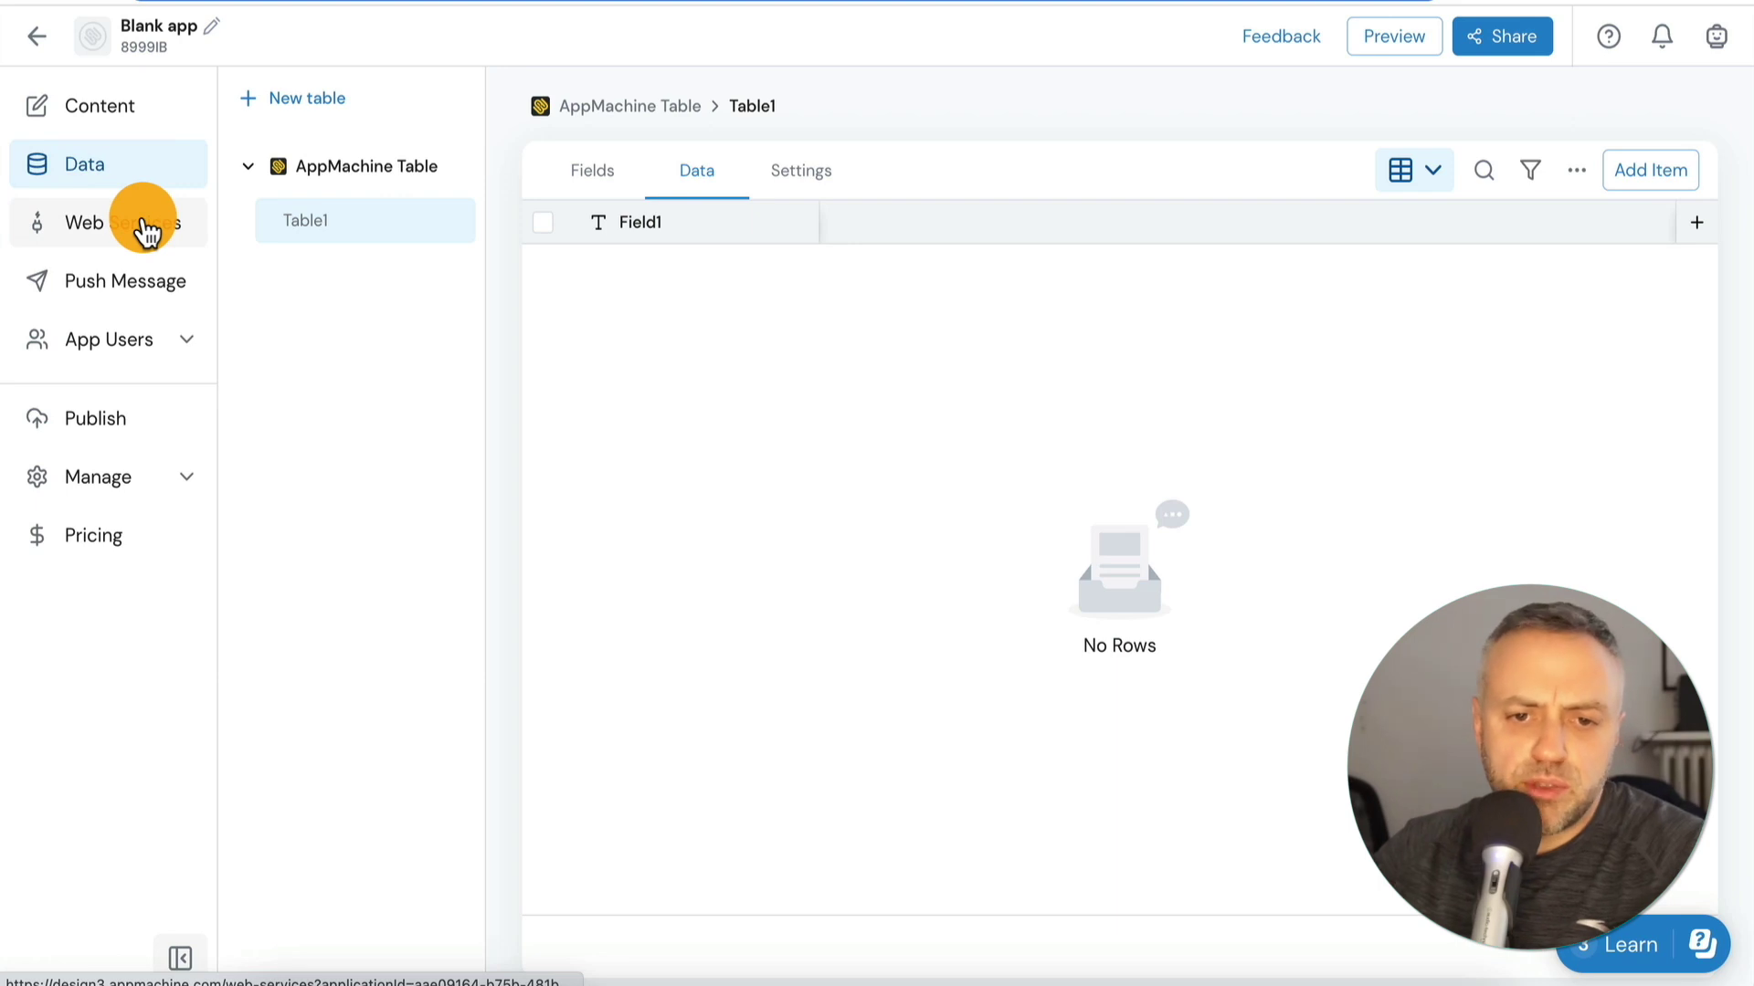
left_click(156, 117)
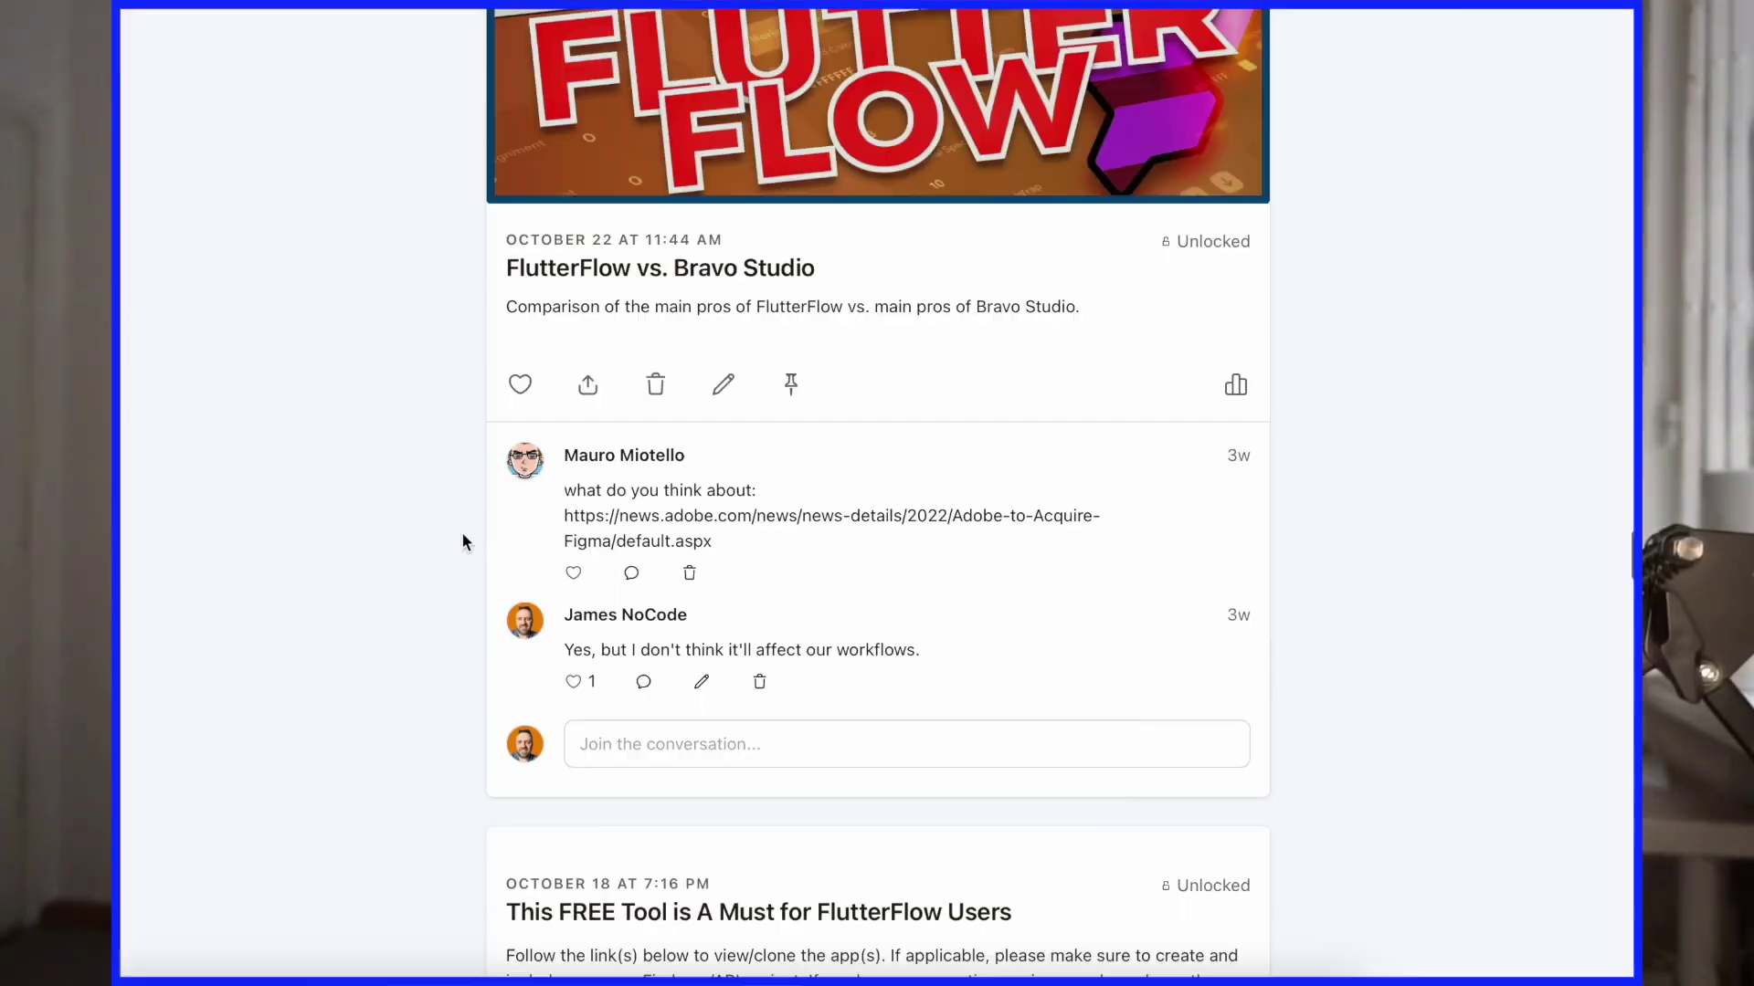
Go through the creator's feed of FlutterFlow posts to its end and load more posts.
scroll(462, 541, "down", 6)
scroll(462, 539, "down", 20)
scroll(462, 535, "down", 20)
scroll(462, 541, "down", 10)
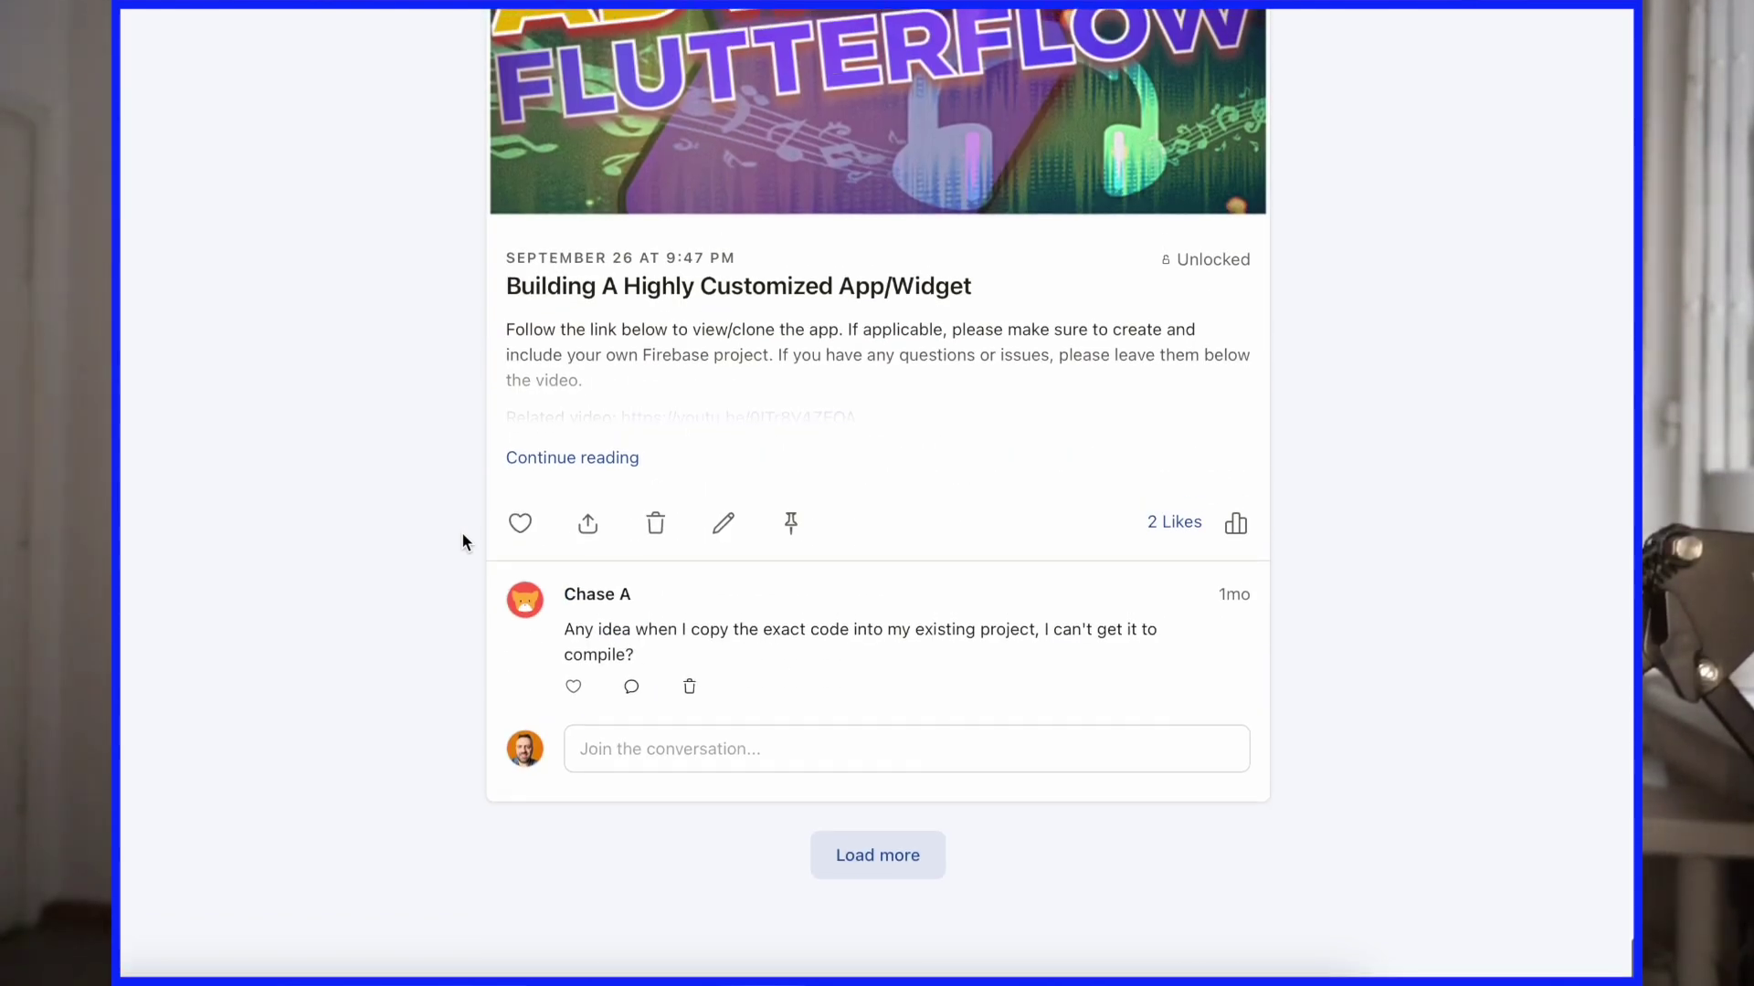
left_click(877, 857)
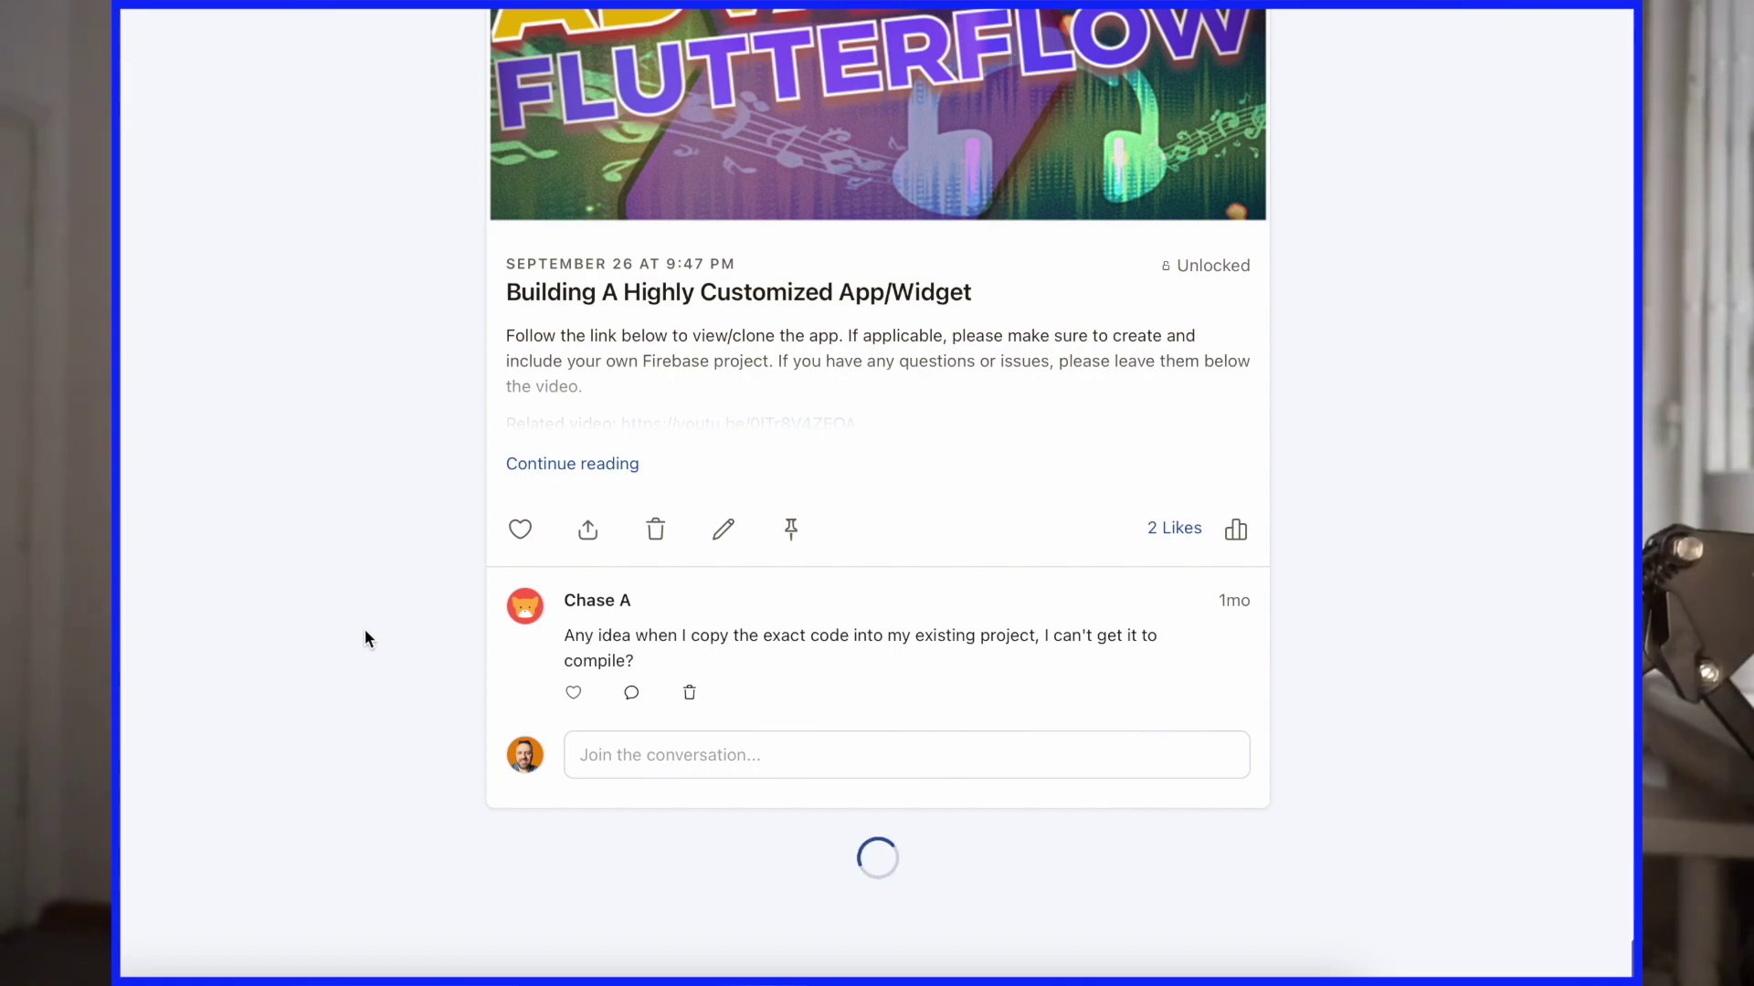
Examine the older FlutterFlow tutorial posts and their comments in the creator's feed.
scroll(364, 631, "down", 12)
scroll(363, 628, "down", 15)
scroll(365, 630, "down", 18)
scroll(364, 630, "down", 15)
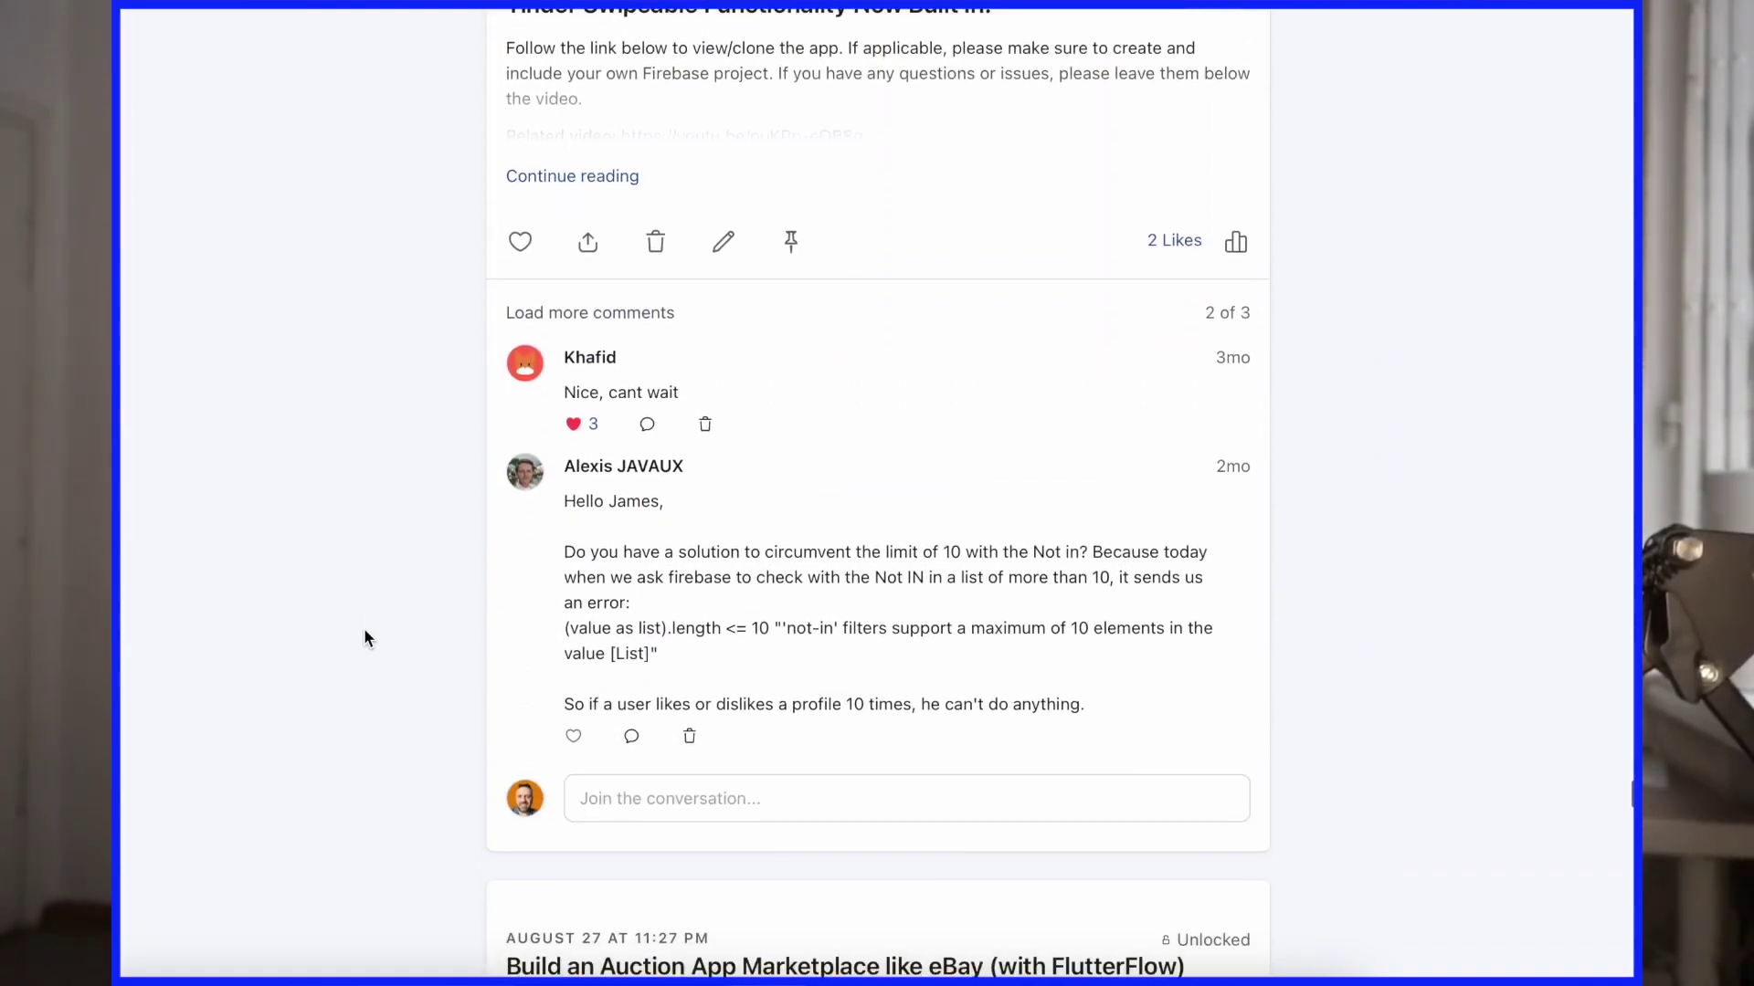
scroll(363, 636, "down", 3)
scroll(364, 630, "down", 20)
scroll(365, 631, "down", 15)
scroll(364, 636, "down", 10)
scroll(363, 636, "up", 3)
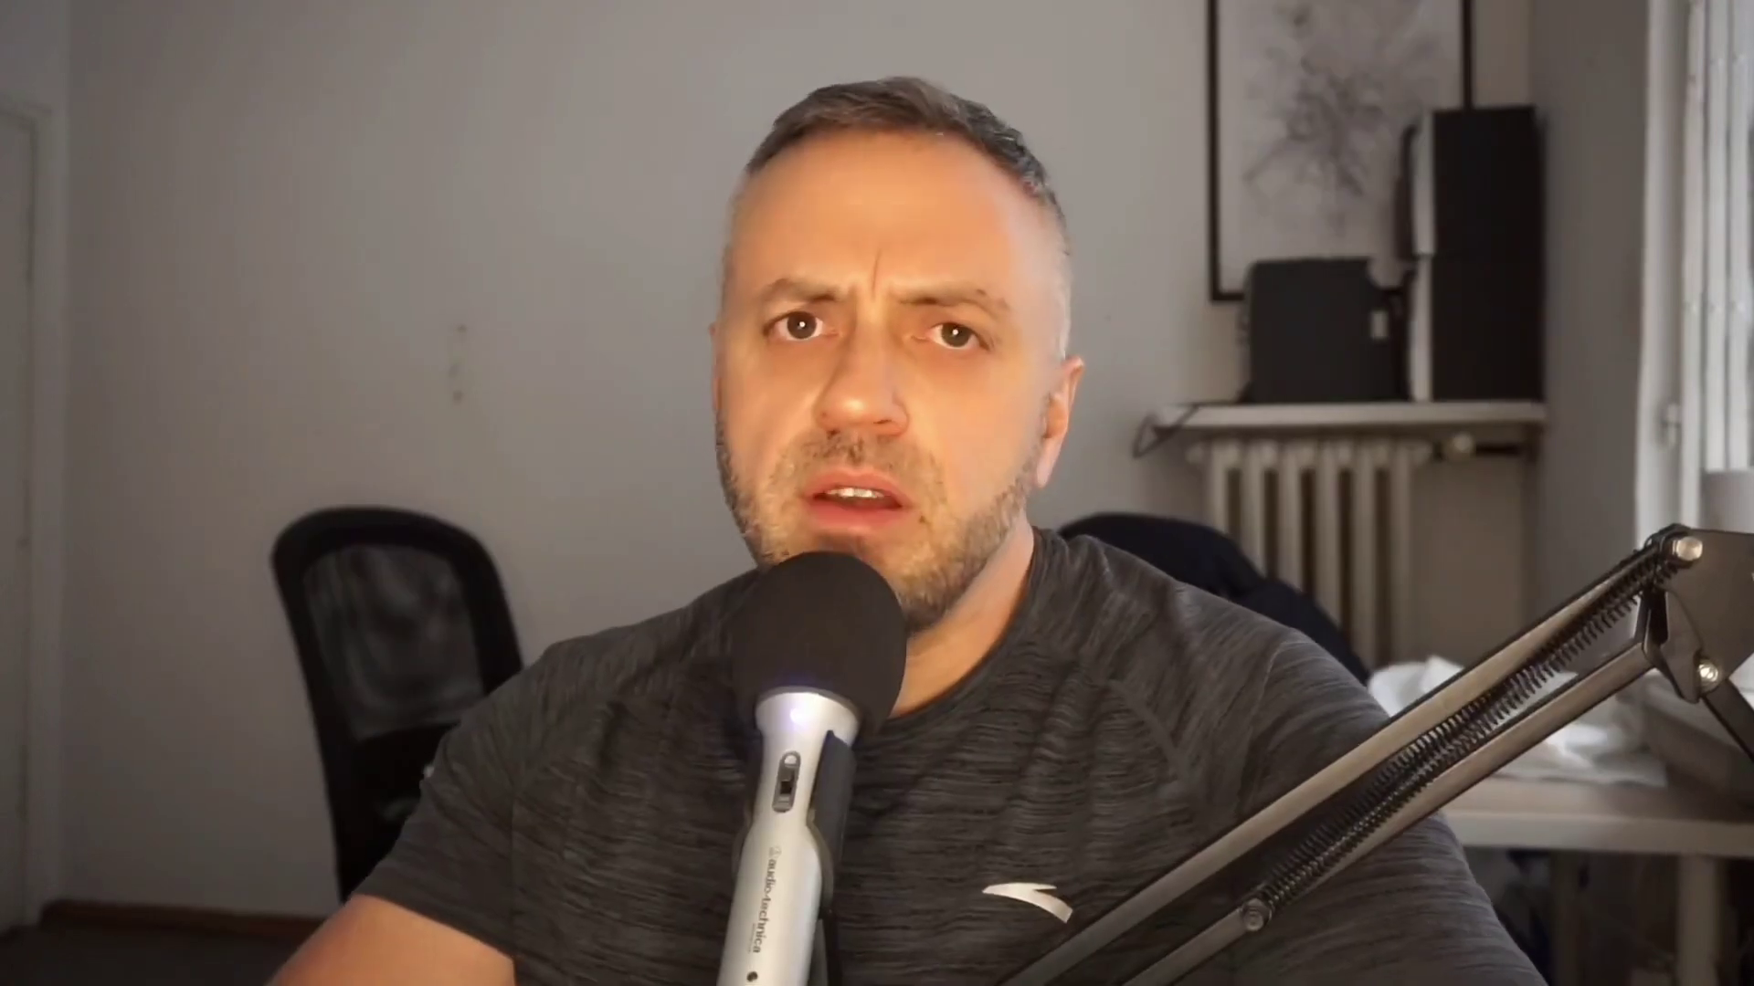